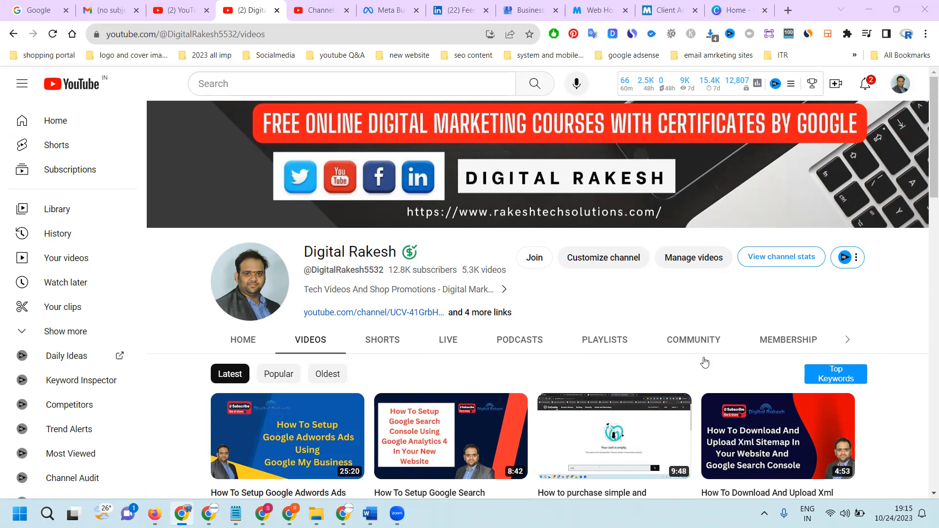
- Switch to the browser window with the MSR Trainings website and view the Testing courses listed under Courses
left_click(343, 514)
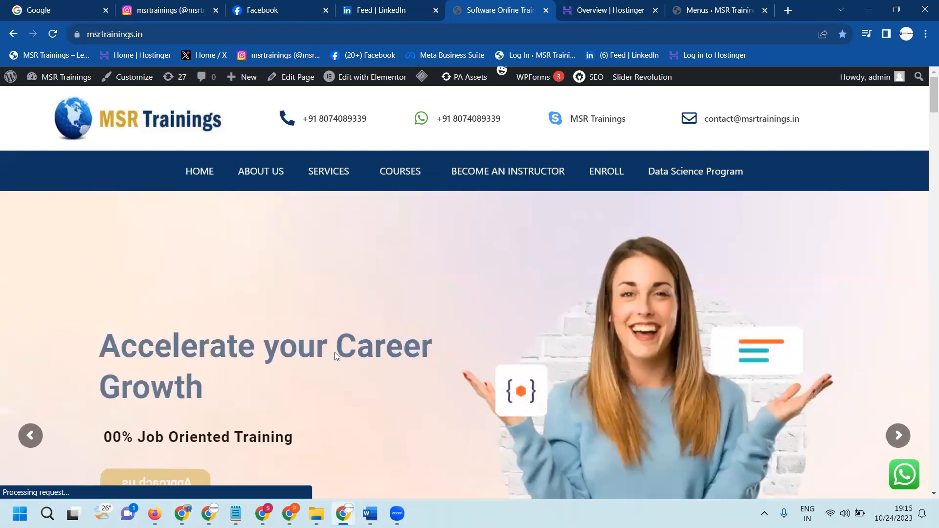
mouse_move(385, 175)
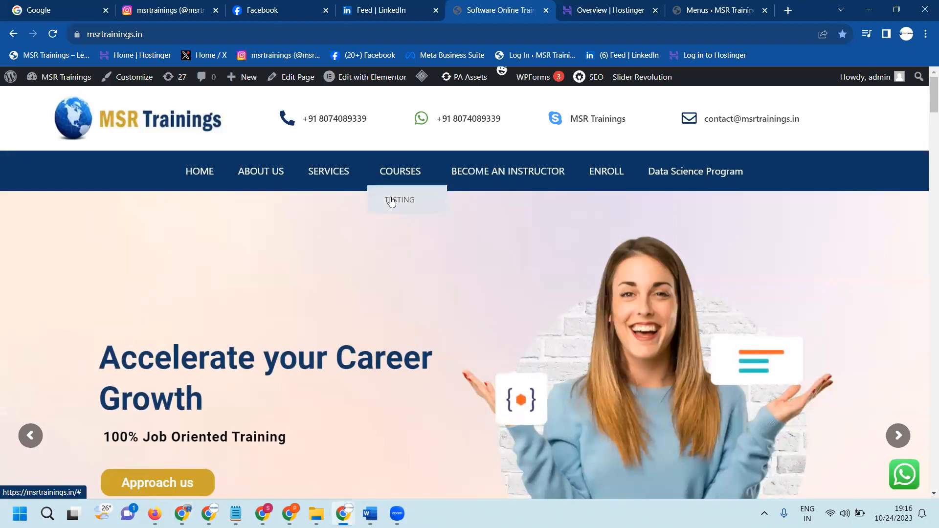
mouse_move(390, 201)
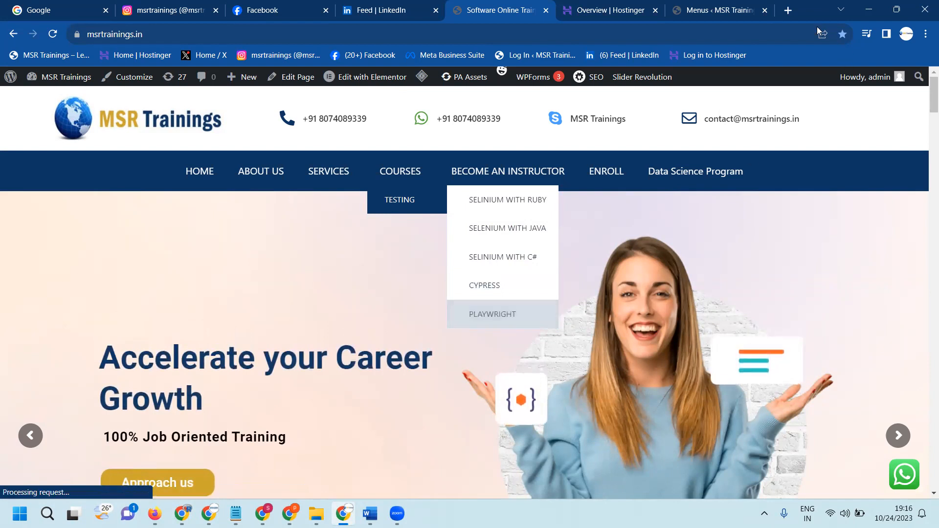
- Search Google for "google search console" in a new tab and start Search Console from its official page
left_click(785, 10)
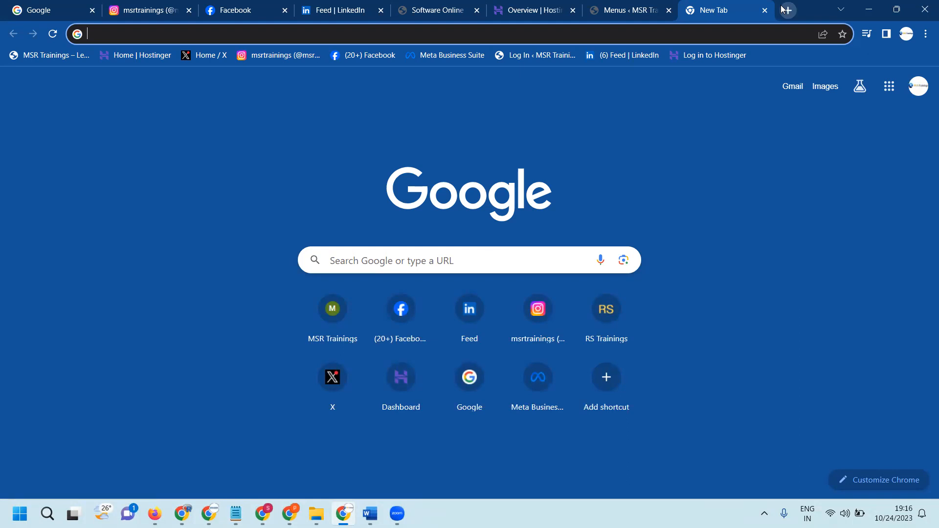
type("g")
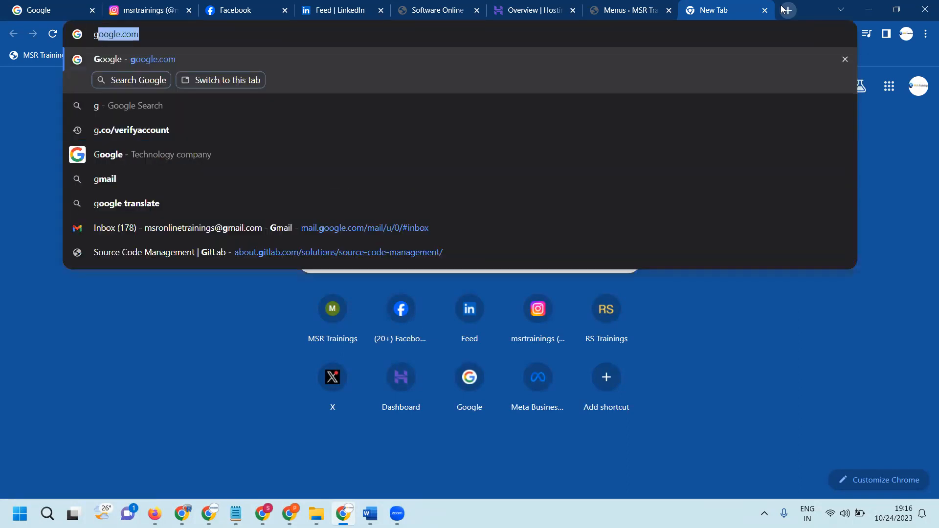
type("oogle search console")
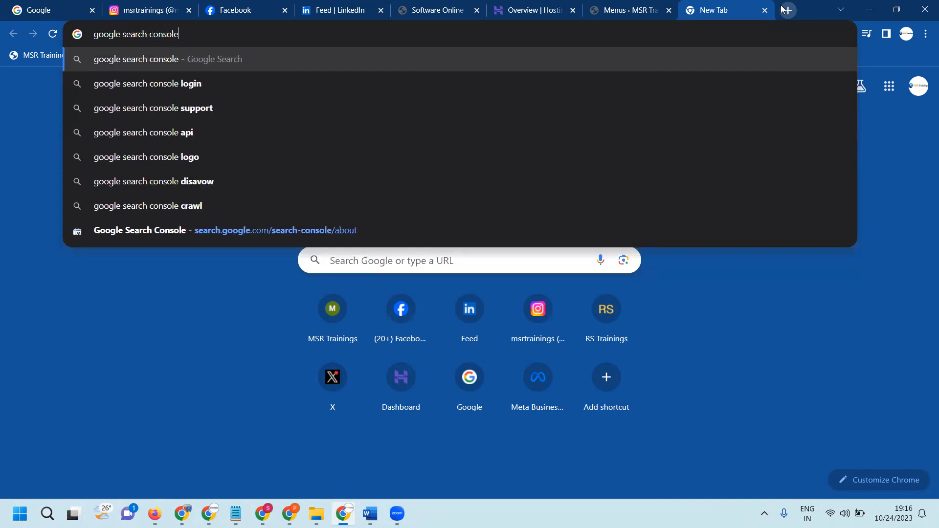
key("Return")
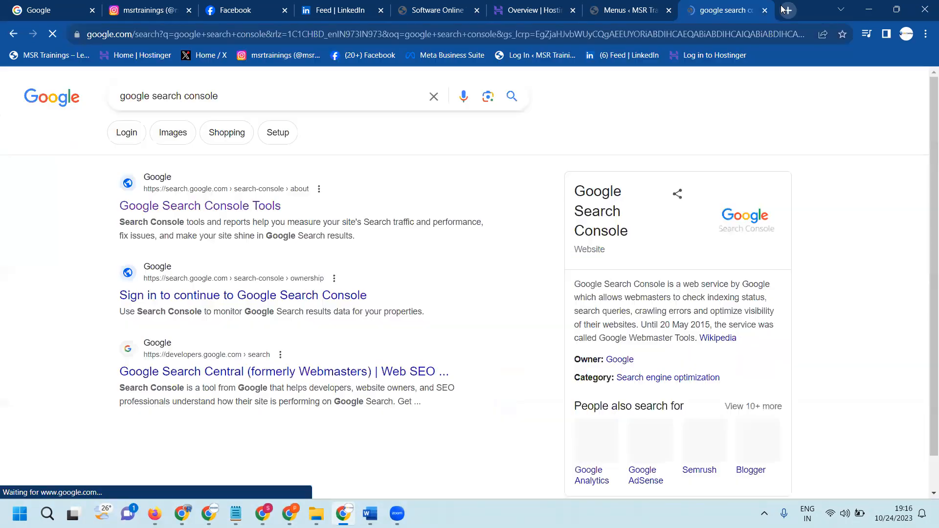
left_click(254, 207)
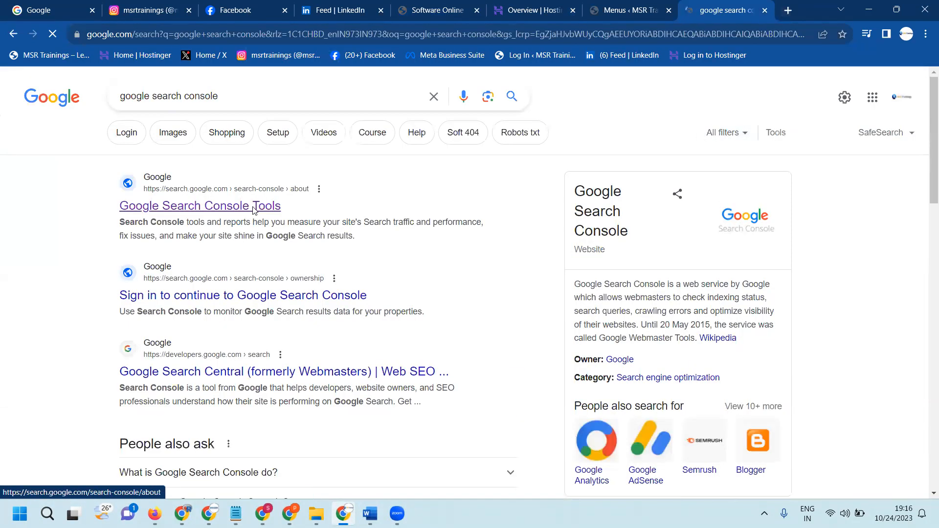
left_click(113, 406)
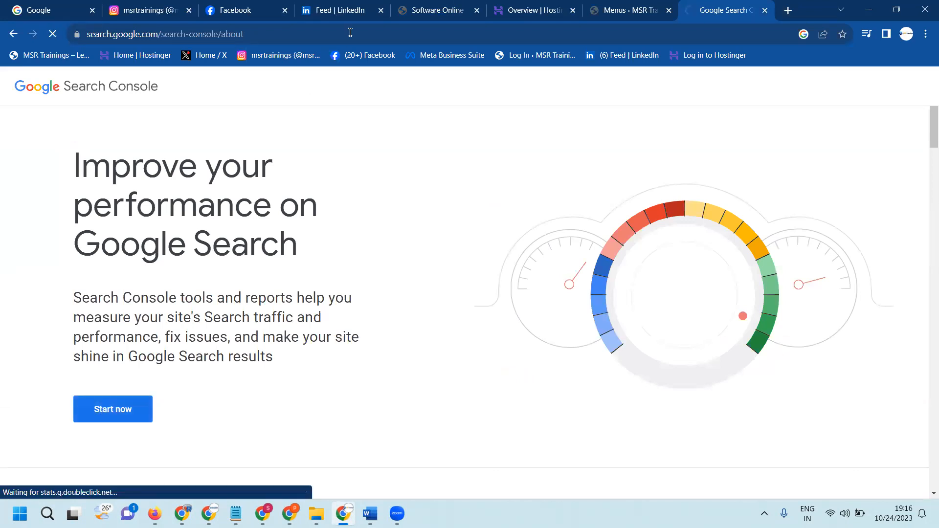
left_click(417, 7)
left_click(284, 34)
key("ctrl+c")
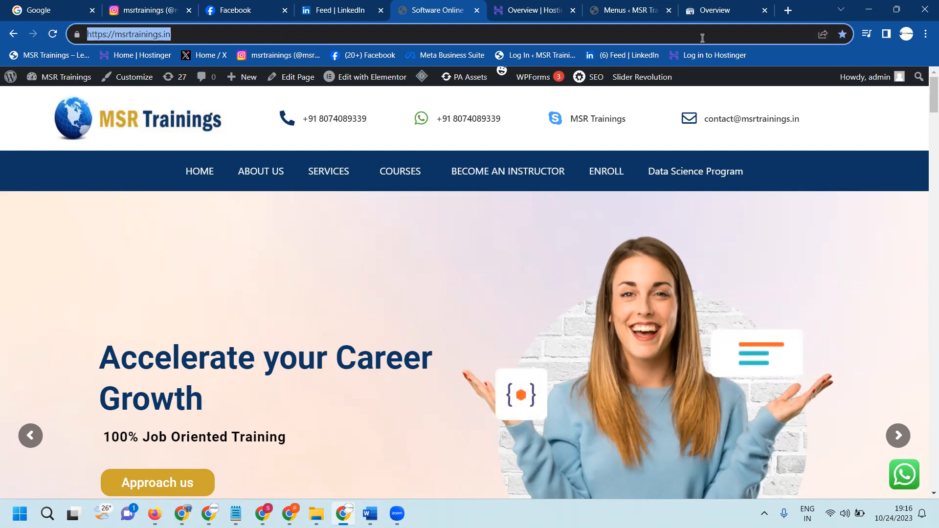
left_click(705, 16)
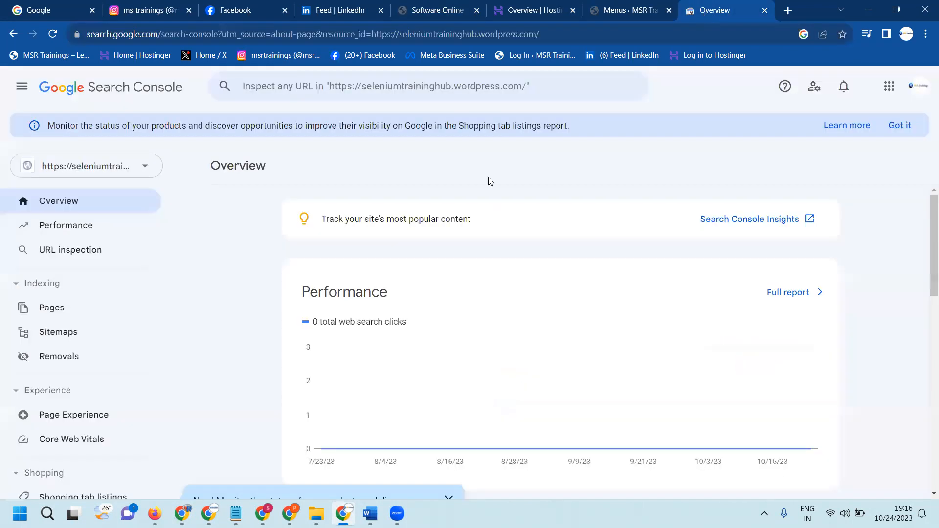
left_click(107, 164)
left_click(93, 328)
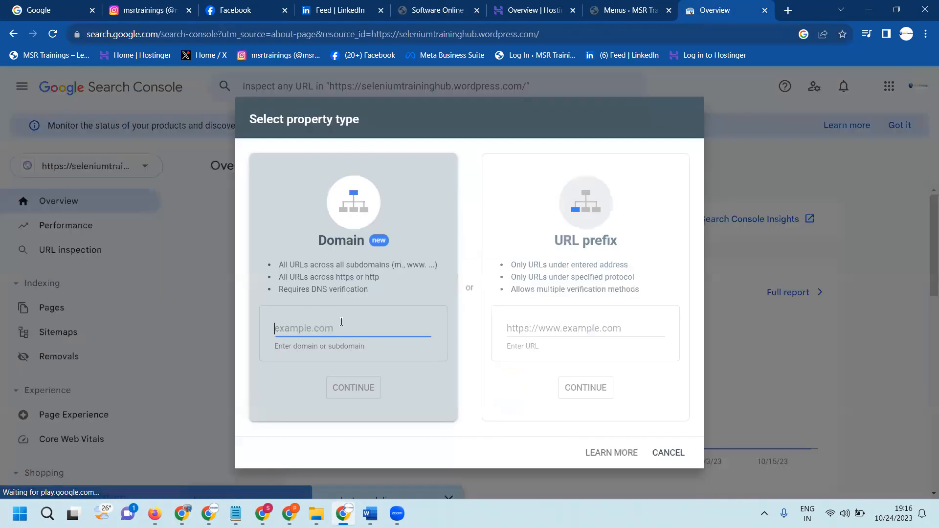
left_click(530, 329)
key("ctrl+v")
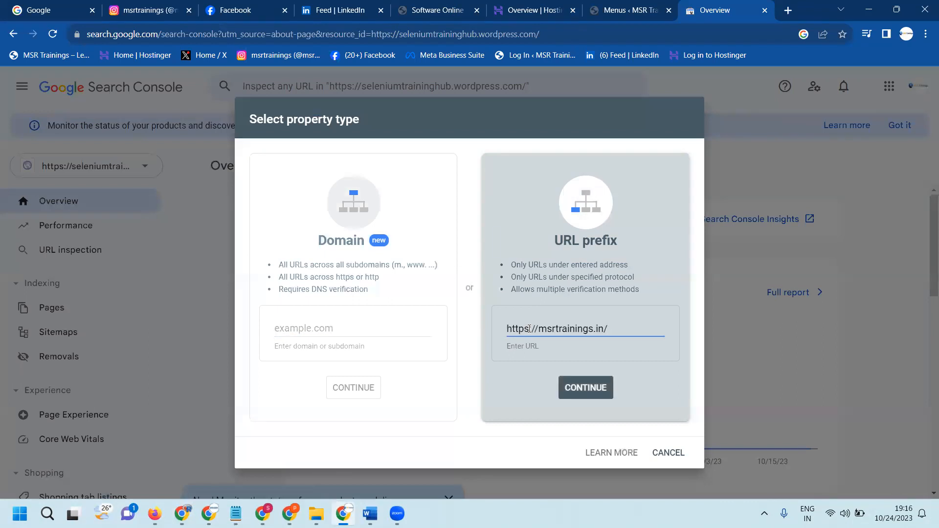
left_click(576, 390)
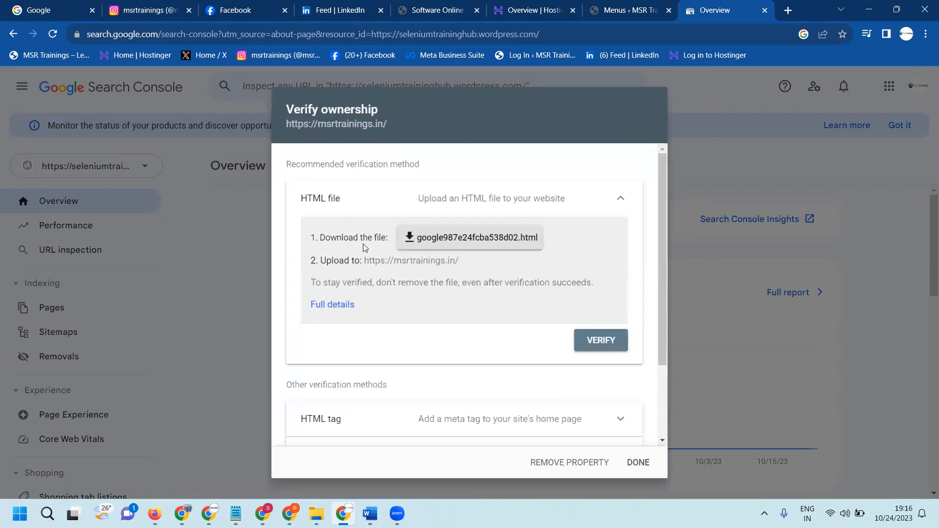
- Review the ownership verification methods and copy the meta tag of the HTML tag method
scroll(363, 243, "down", 2)
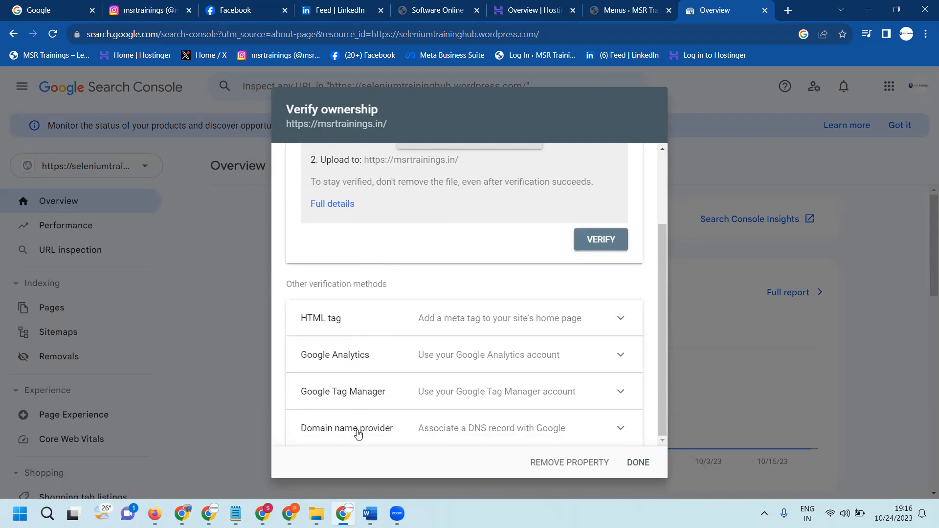
scroll(361, 361, "up", 1)
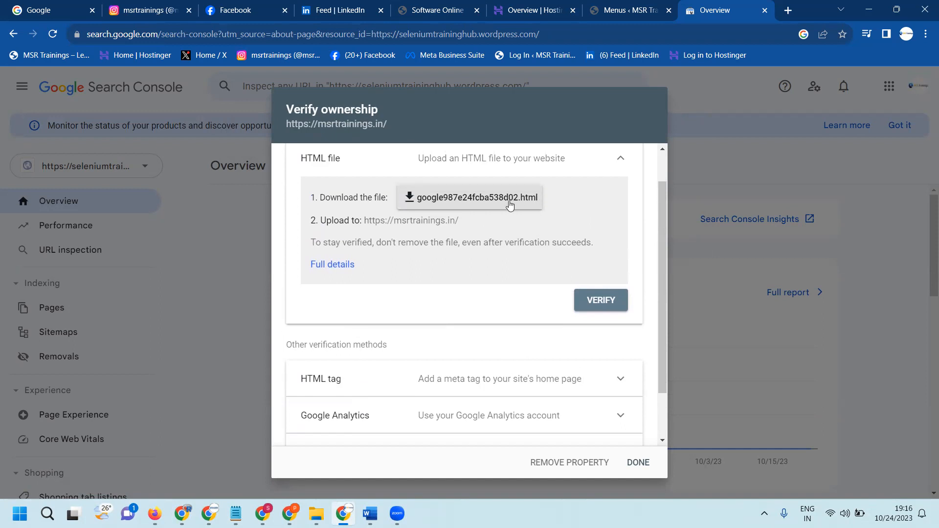
left_click(436, 374)
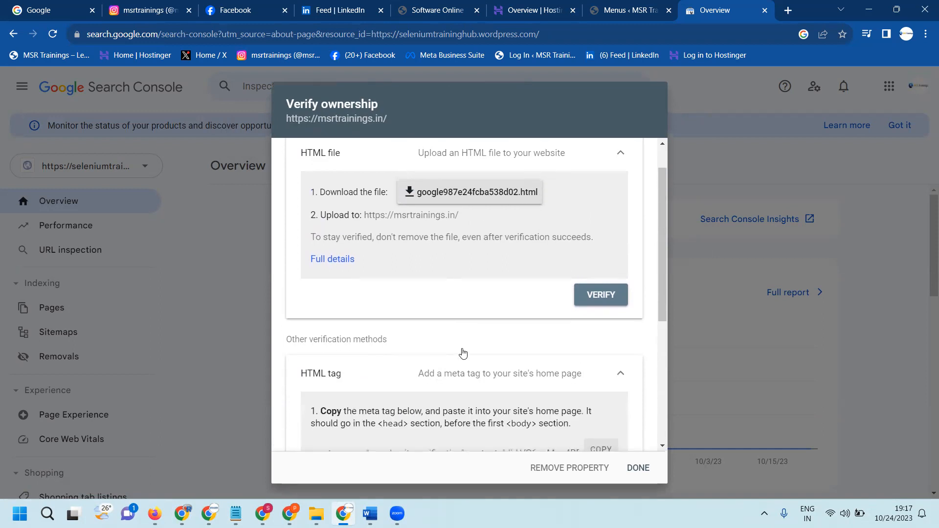
scroll(461, 352, "down", 3)
left_click(601, 269)
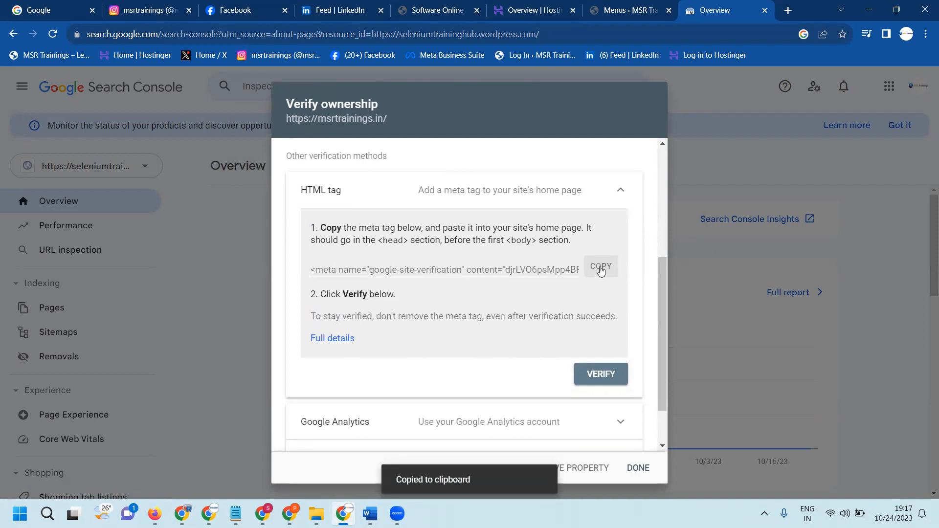
- Open the WordPress Theme File Editor, accept its direct-editing warning, and look through the Blank Canvas theme files, including the inc folder
left_click(450, 10)
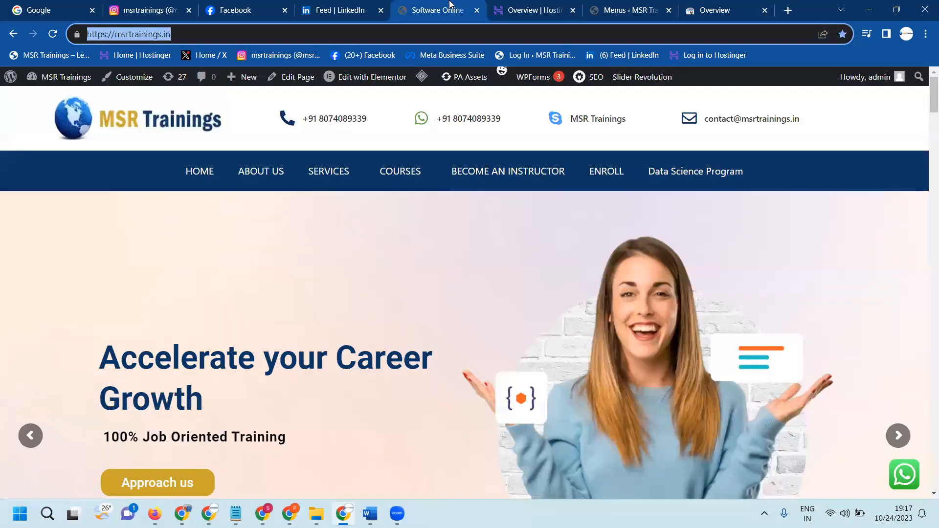
left_click(612, 5)
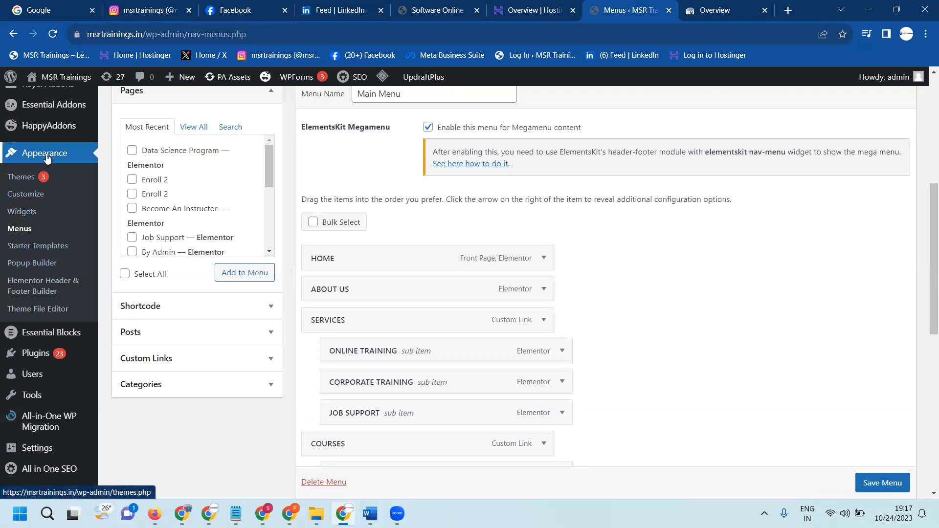
left_click(49, 310)
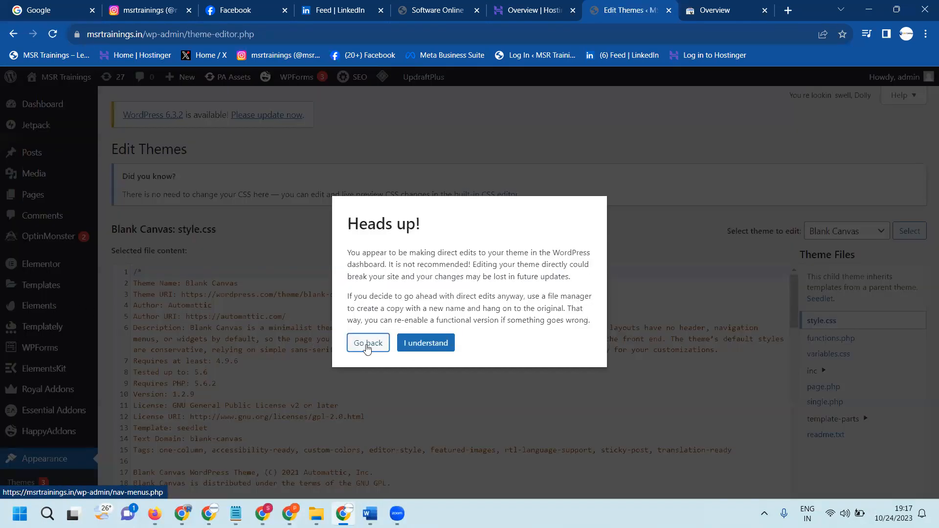
left_click(421, 343)
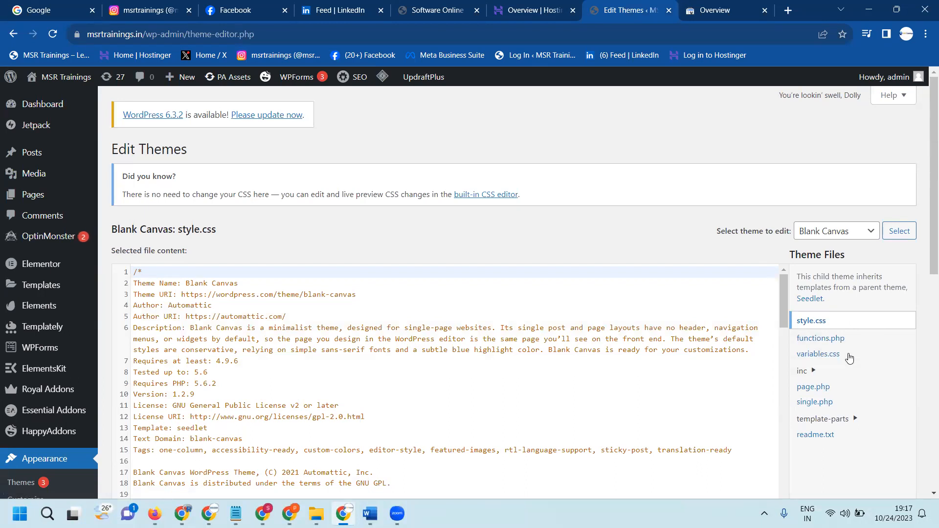
scroll(794, 300, "down", 2)
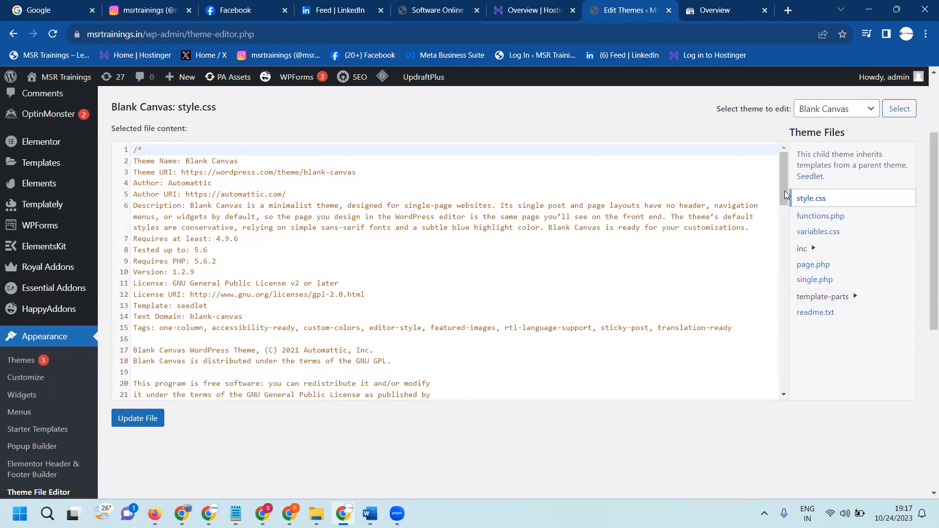
left_click_drag(783, 203, 779, 222)
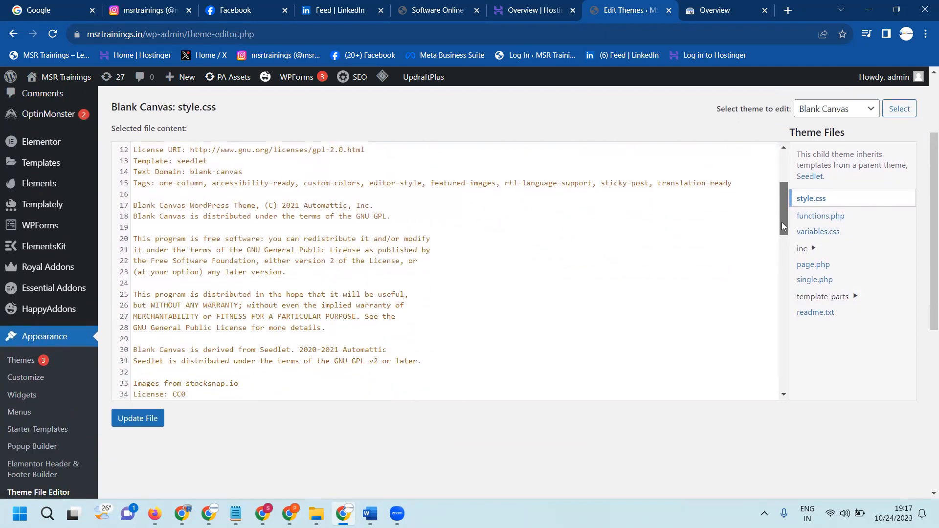
left_click(814, 252)
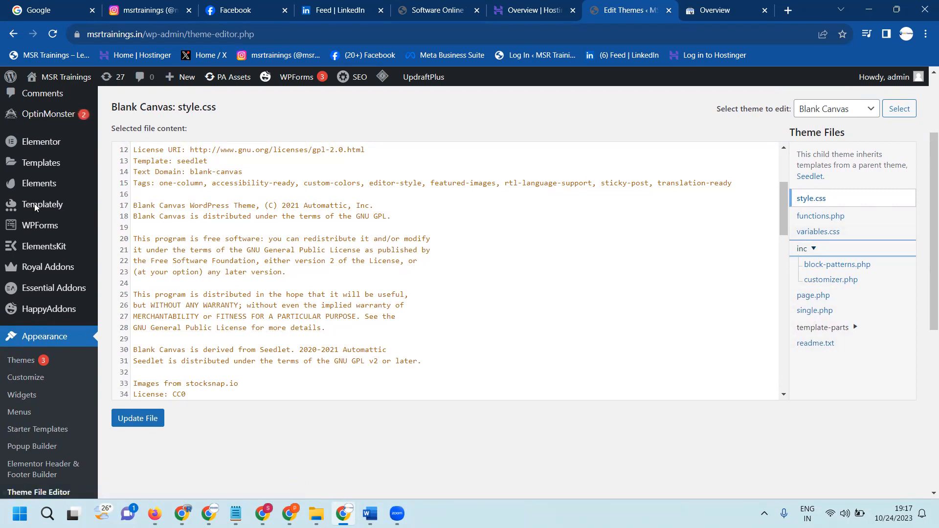
- Go to adding a new WordPress plugin and search for "insert header and footer"
scroll(4, 215, "up", 3)
scroll(4, 215, "down", 8)
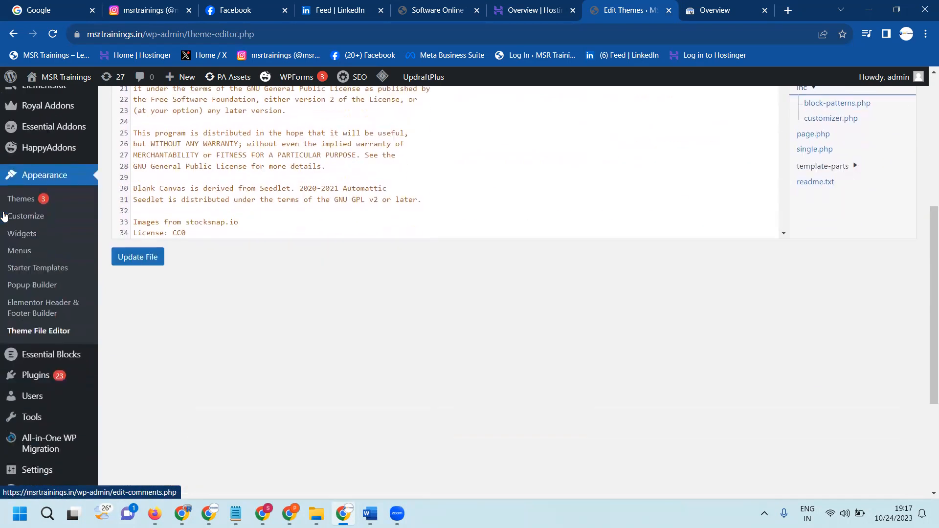
left_click(27, 292)
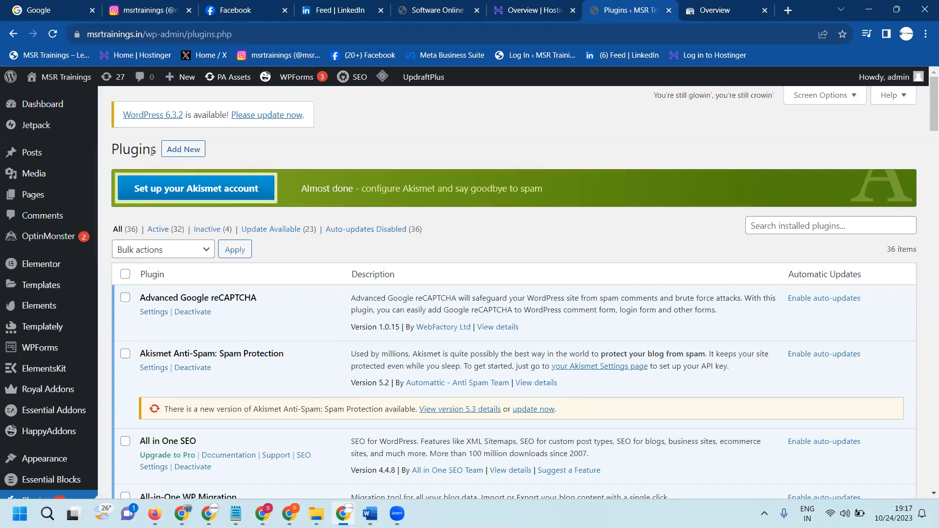
left_click(178, 151)
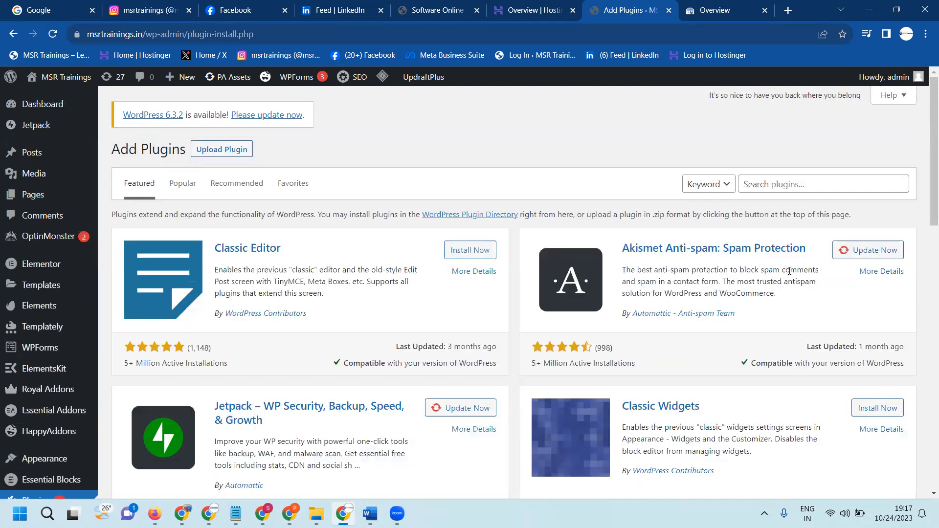
left_click(795, 184)
type("insert")
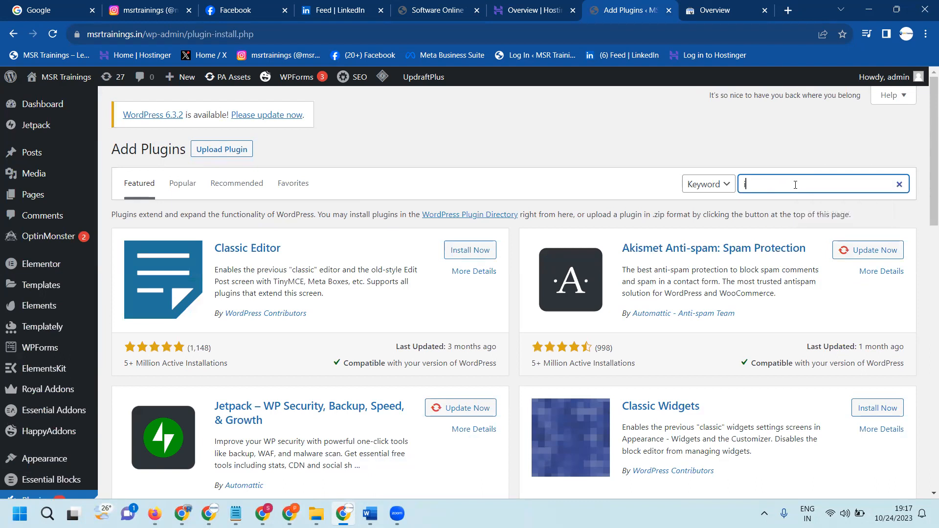
type(" header and footer")
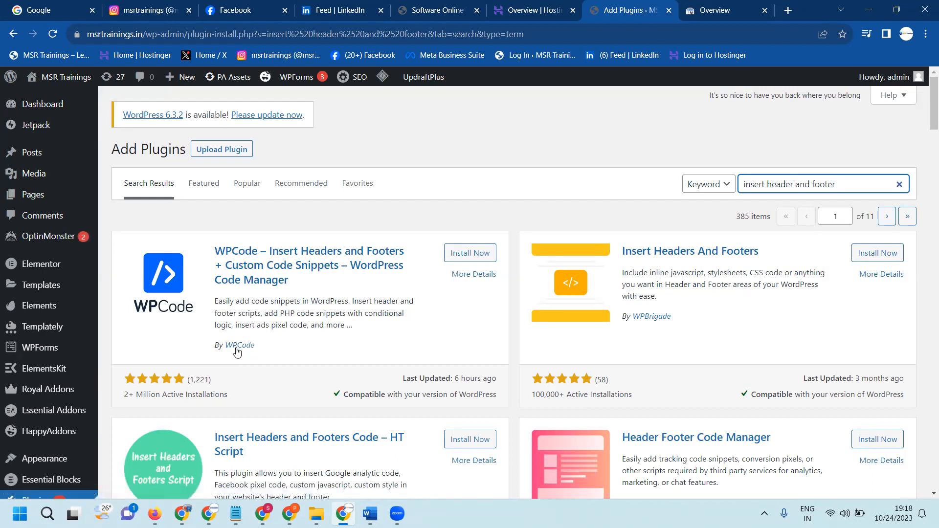
- Review the details and screenshots of the Insert Headers And Footers plugin by WPBrigade and install it
left_click(658, 252)
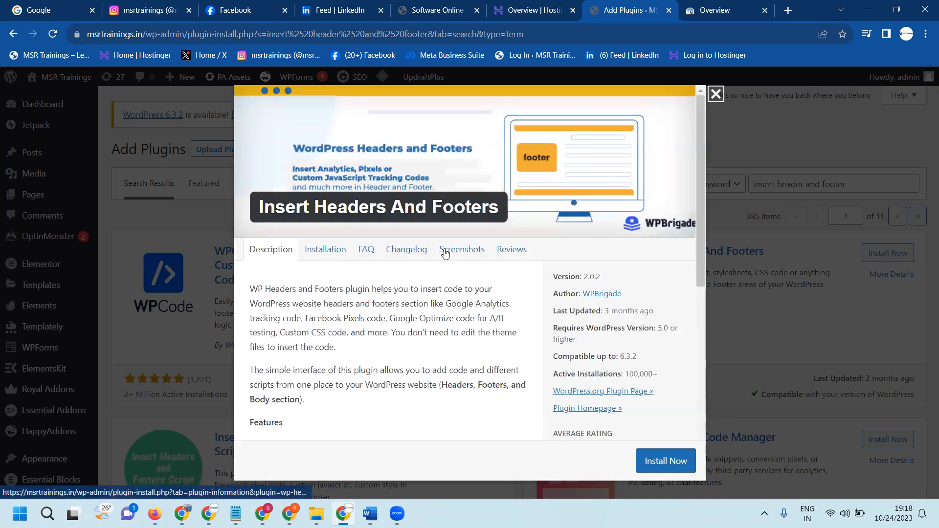
left_click(445, 252)
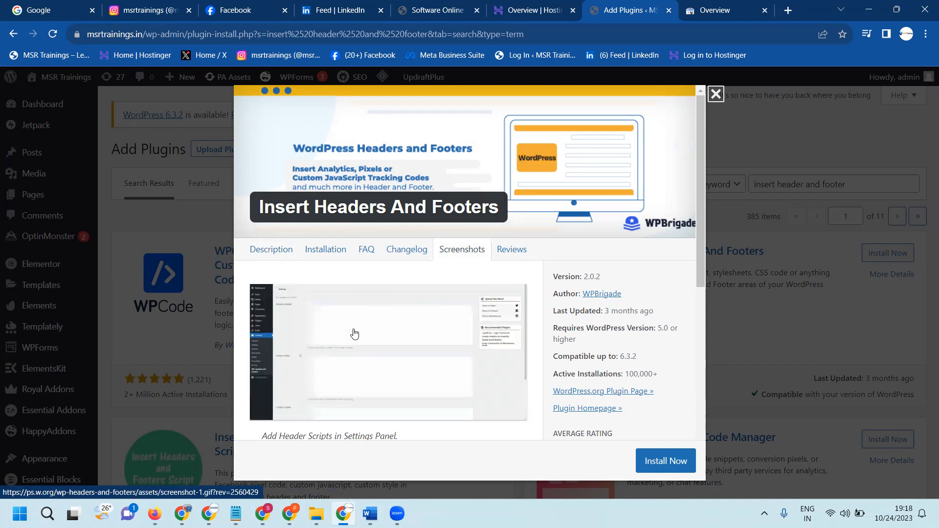
scroll(445, 392, "down", 3)
scroll(437, 371, "down", 2)
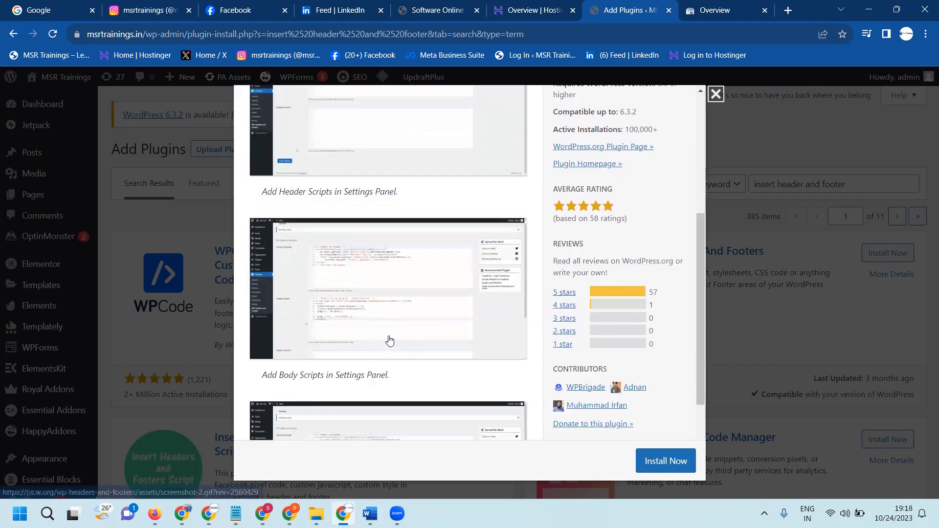
left_click(658, 456)
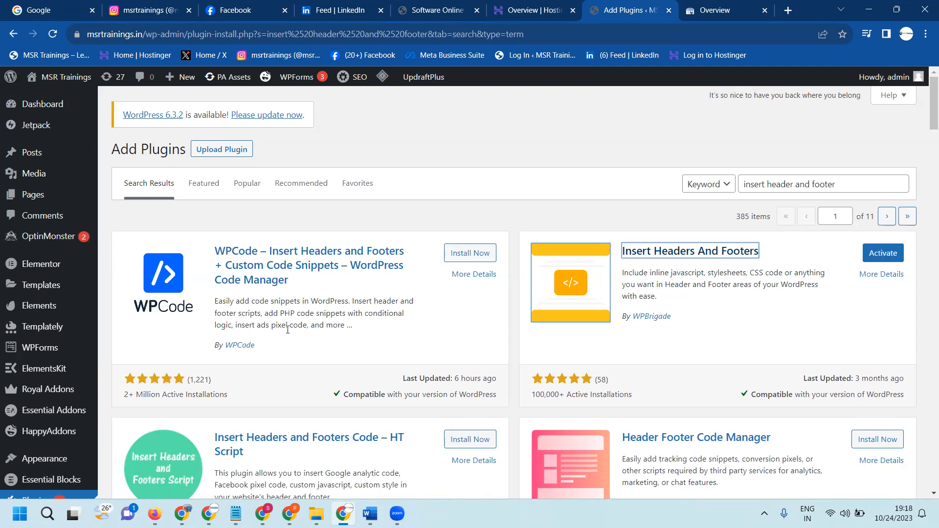
- Open the list of plugins installed on the WordPress site
mouse_move(58, 285)
scroll(58, 285, "down", 4)
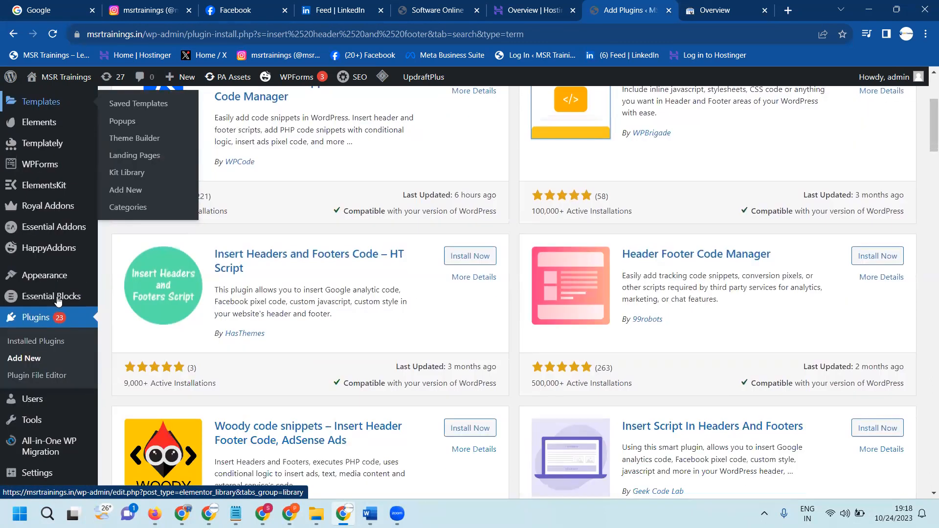
left_click(46, 318)
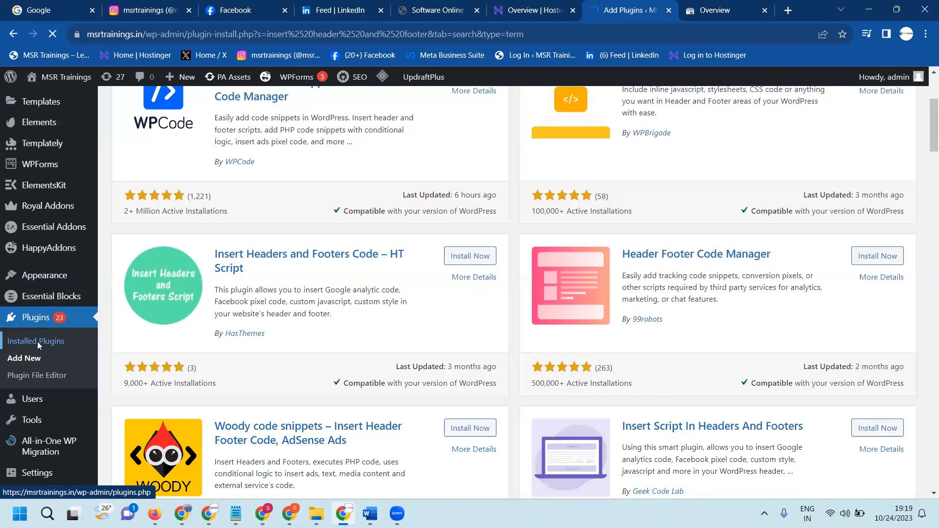
left_click(38, 342)
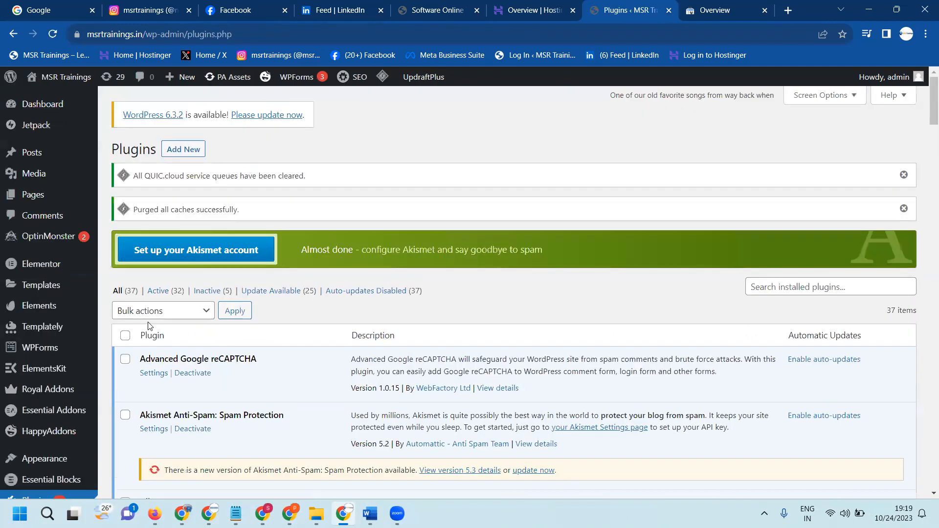
- Find the WP Headers And Footers plugin by WPBrigade among the installed plugins and activate it
scroll(149, 326, "down", 5)
scroll(146, 326, "down", 1)
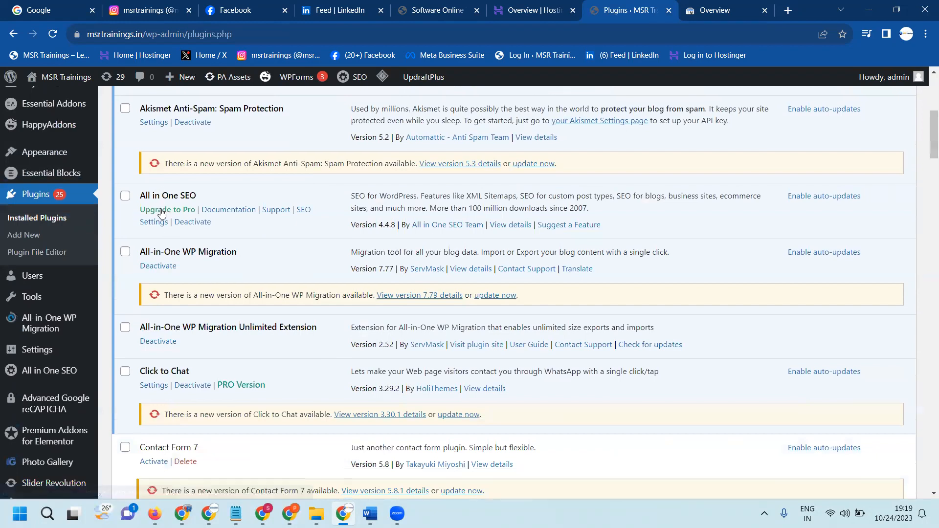
scroll(163, 208, "down", 8)
scroll(165, 258, "down", 13)
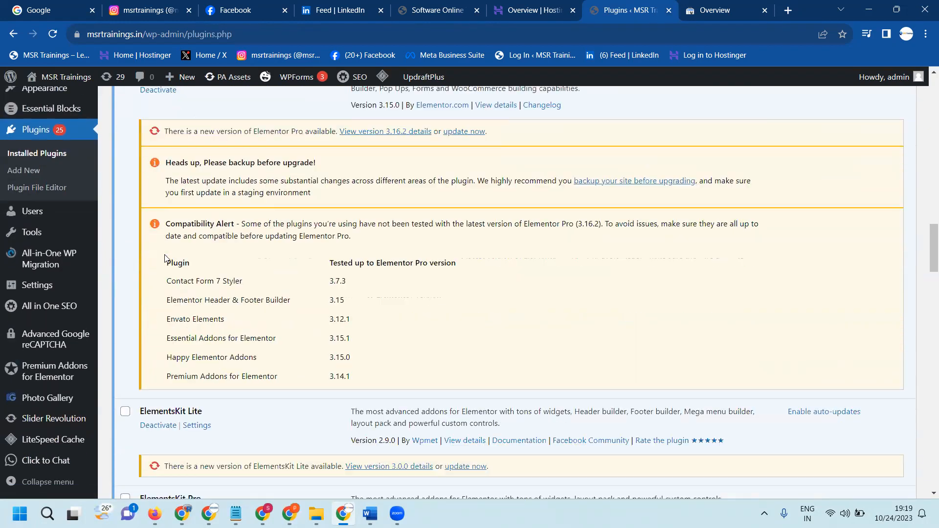
scroll(164, 258, "down", 12)
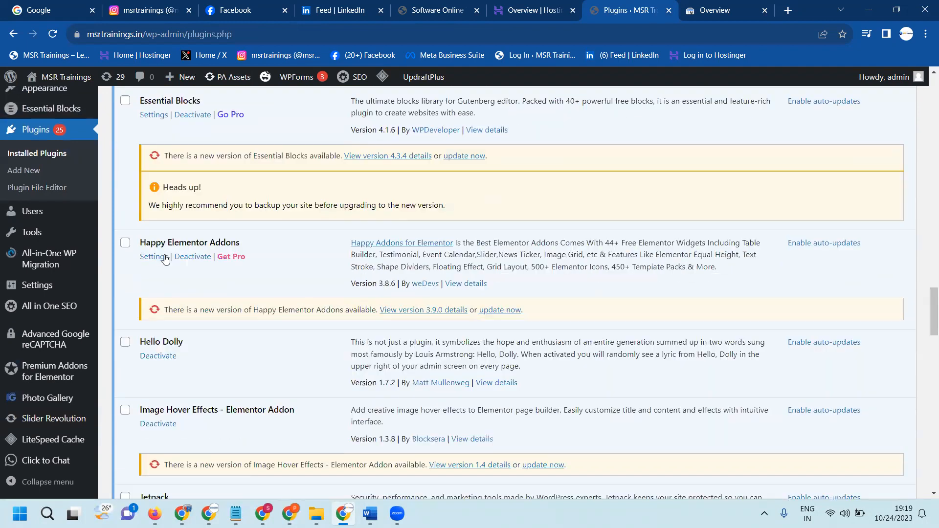
scroll(165, 258, "down", 7)
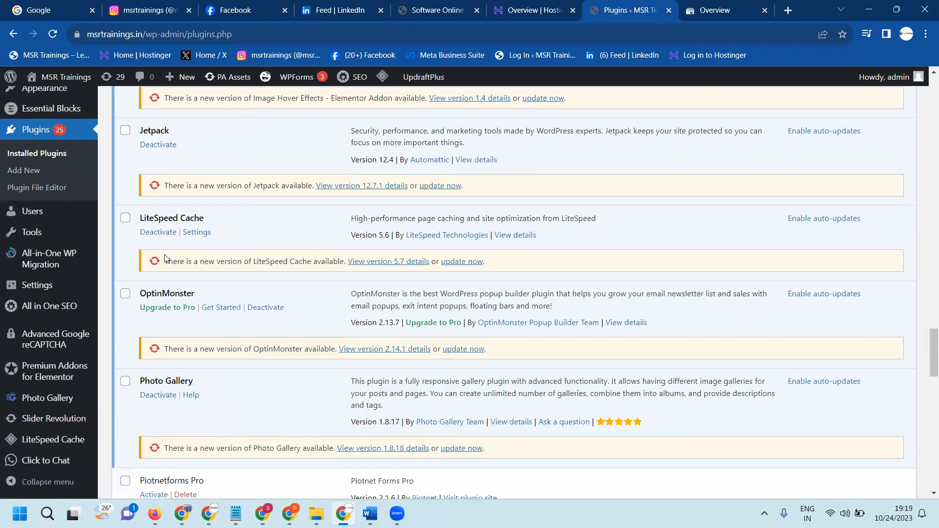
scroll(165, 258, "down", 4)
scroll(165, 259, "down", 11)
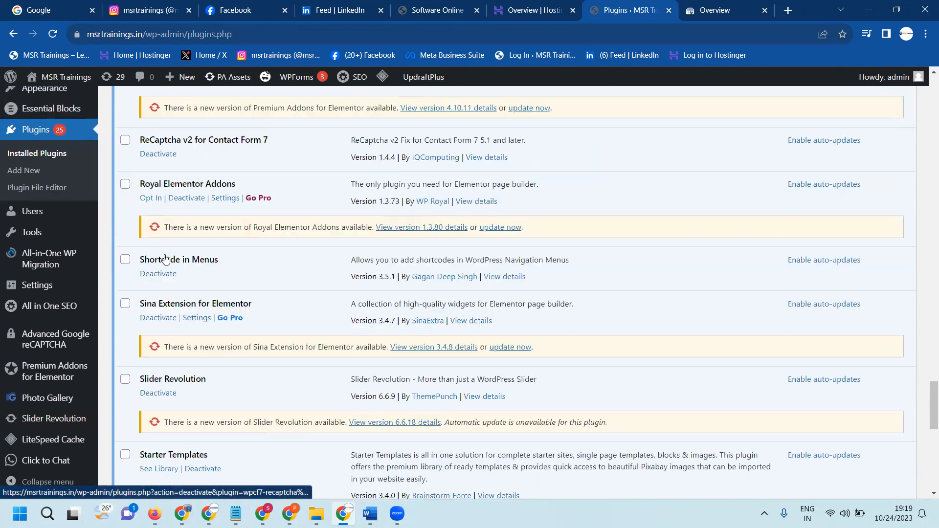
scroll(165, 258, "down", 7)
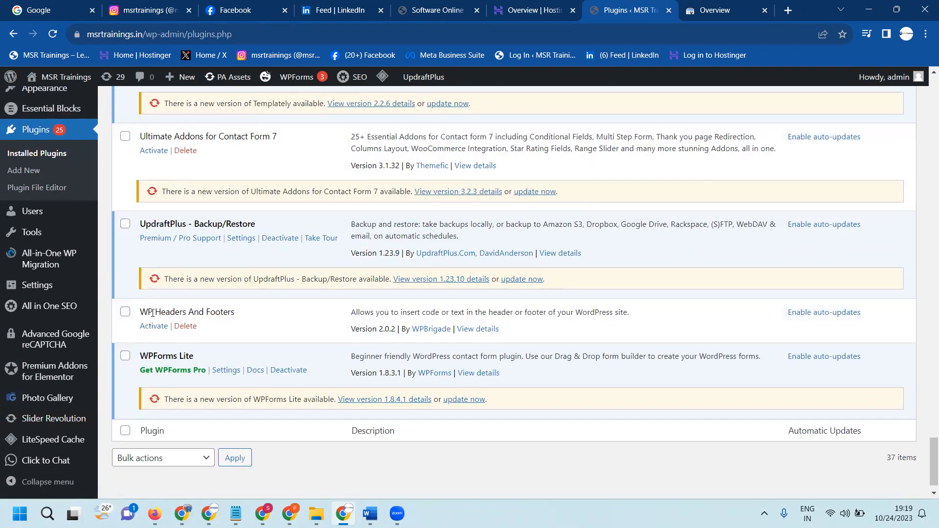
mouse_move(39, 289)
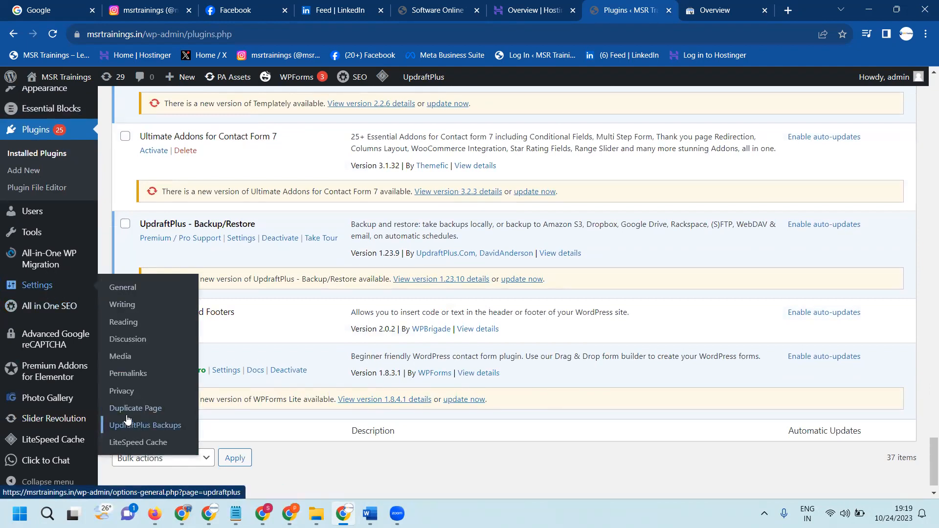
mouse_move(94, 369)
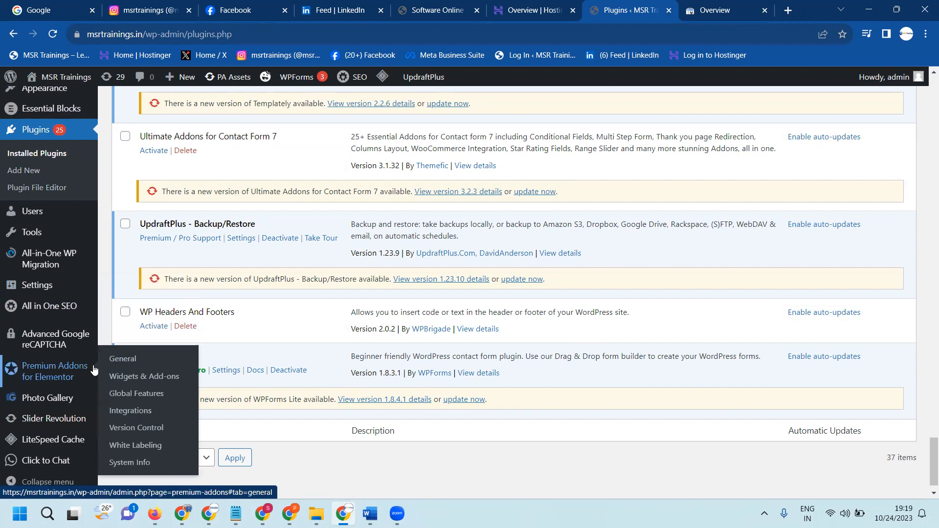
scroll(94, 370, "down", 2)
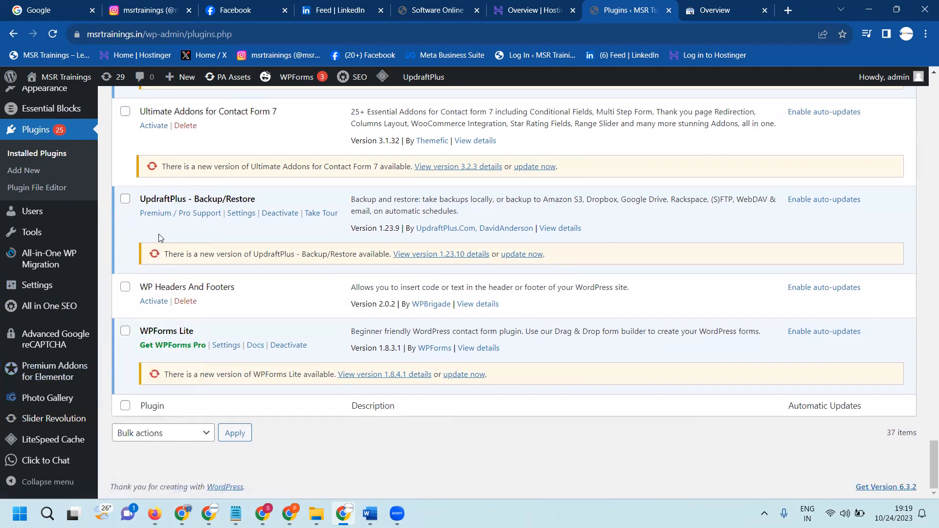
left_click(156, 302)
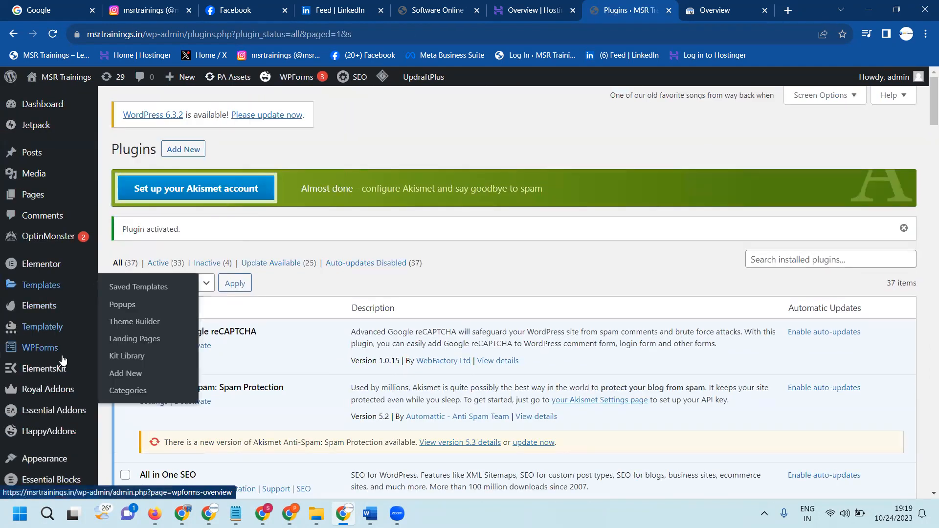
- Open the settings page of the WP Headers And Footers plugin
scroll(58, 358, "down", 6)
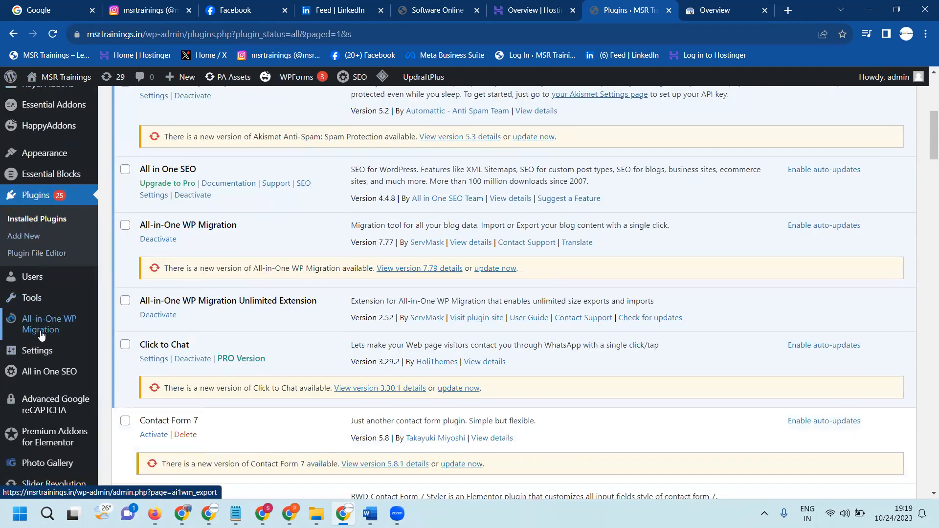
mouse_move(42, 351)
left_click(134, 439)
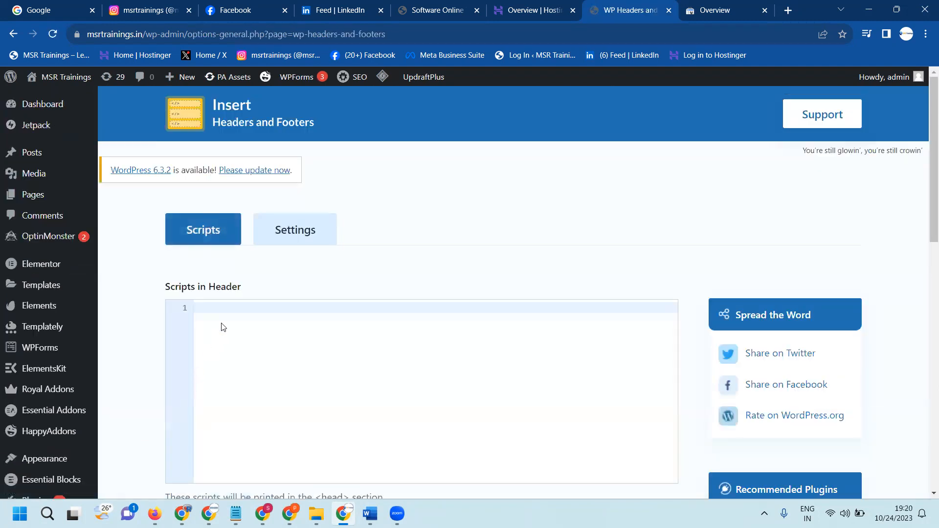
- Paste the copied google-site-verification meta tag into Scripts in Header and save the plugin changes
left_click(223, 327)
type("<meta name=\"google-site-verification\" content=\"djrLVO6psMpp4BPZwz7TQZ3PwAAQuq6TBx6cuXoNjsY\" />")
scroll(130, 296, "down", 2)
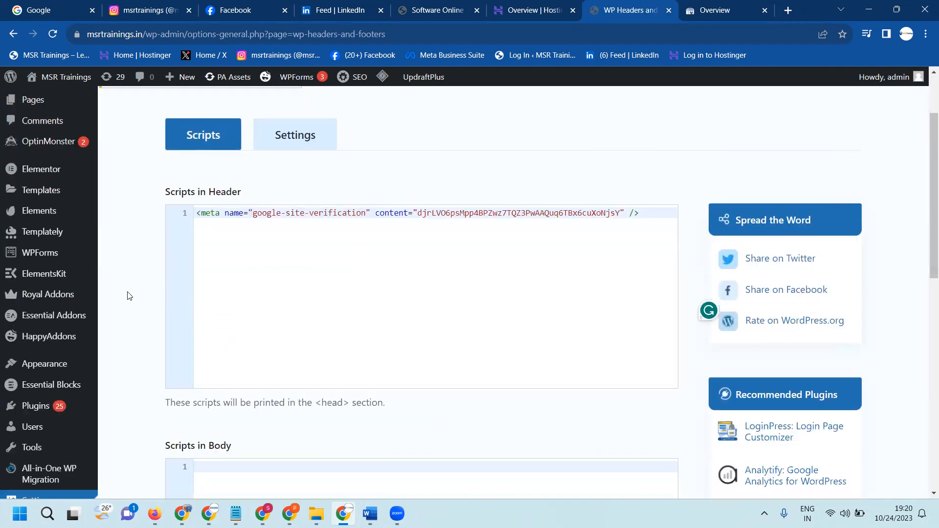
scroll(128, 296, "down", 10)
left_click(205, 414)
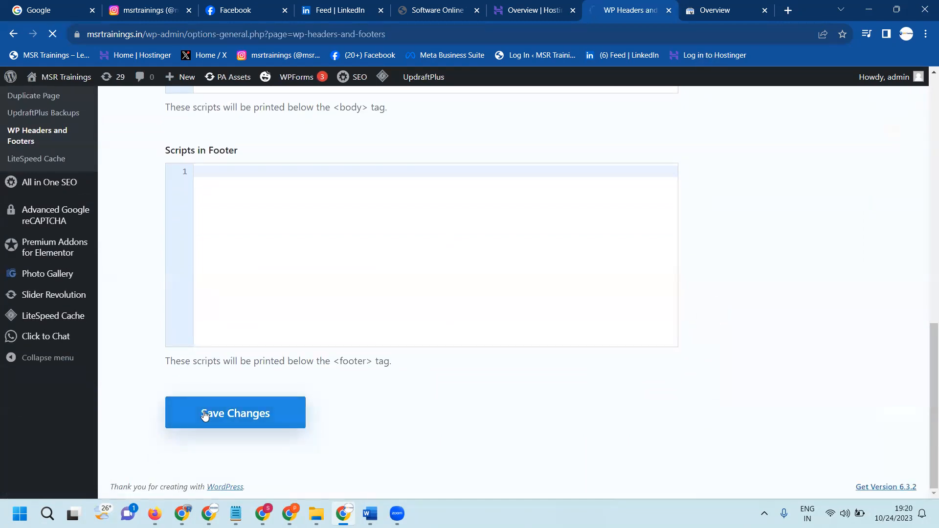
- Return to Google Search Console, verify ownership with the HTML tag method, and go to the msrtrainings.in property
left_click(707, 6)
left_click(601, 373)
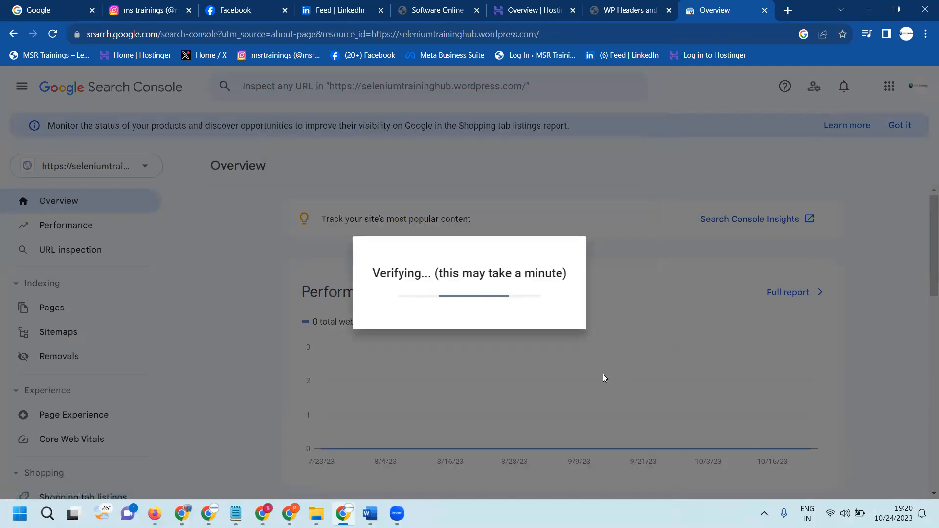
left_click(609, 352)
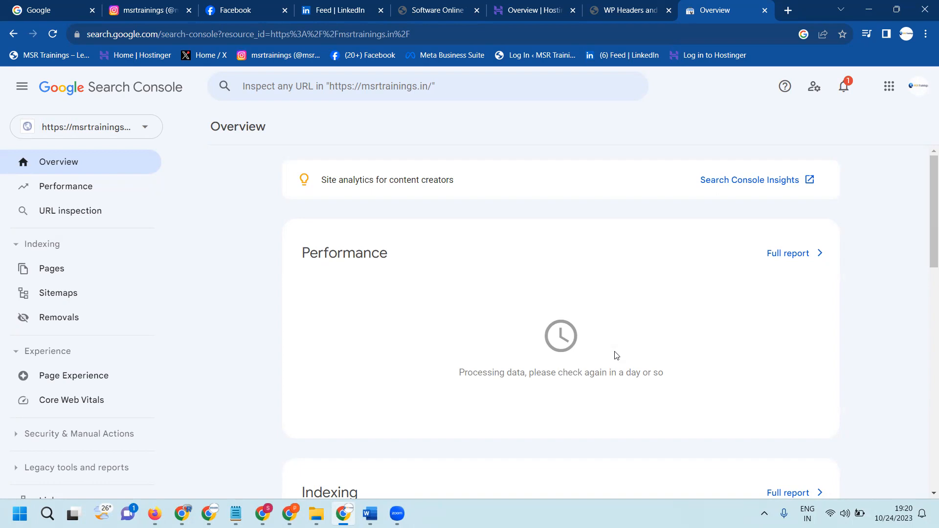
- Open the ownership verification settings of msrtrainings.in and download the verification file of the HTML file method
scroll(35, 327, "down", 3)
left_click(57, 396)
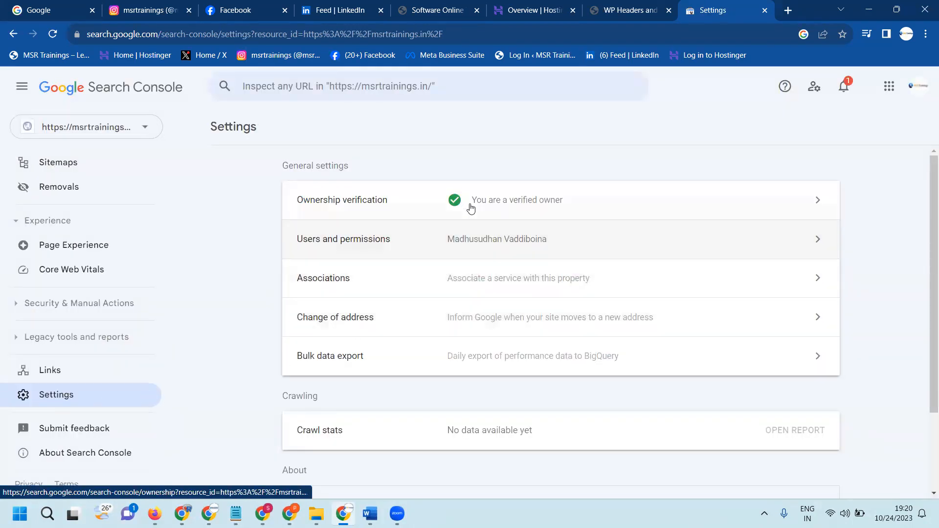
left_click(471, 208)
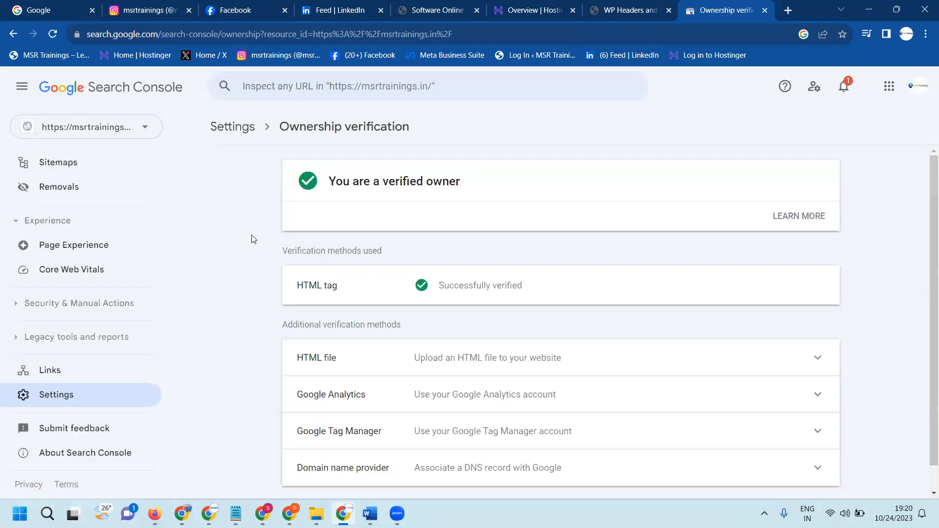
left_click(413, 362)
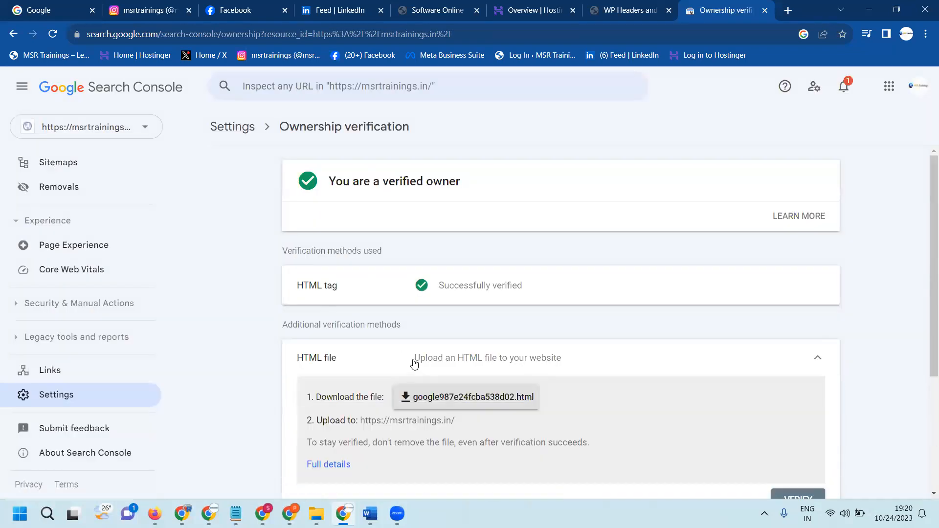
left_click(451, 406)
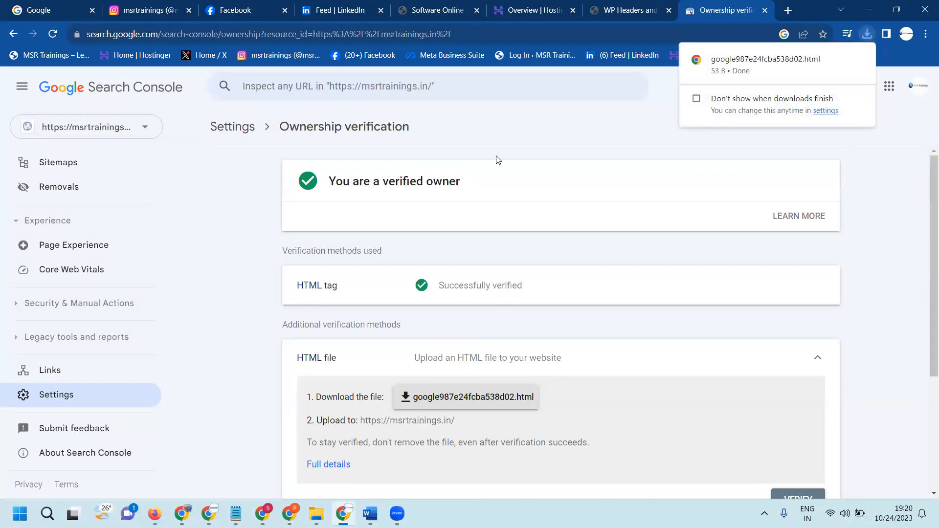
- Switch to Hostinger and open the file manager from the msrtrainings.in hosting dashboard
left_click(514, 11)
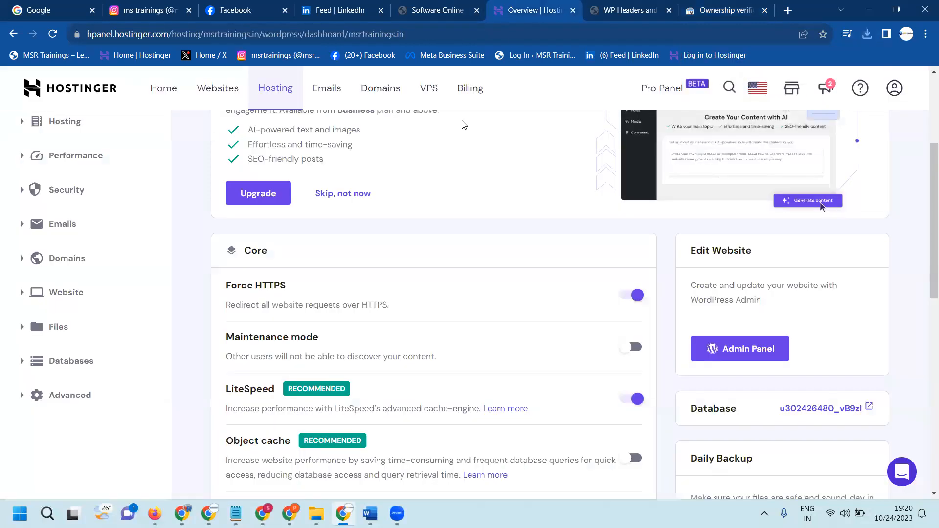
scroll(464, 126, "up", 4)
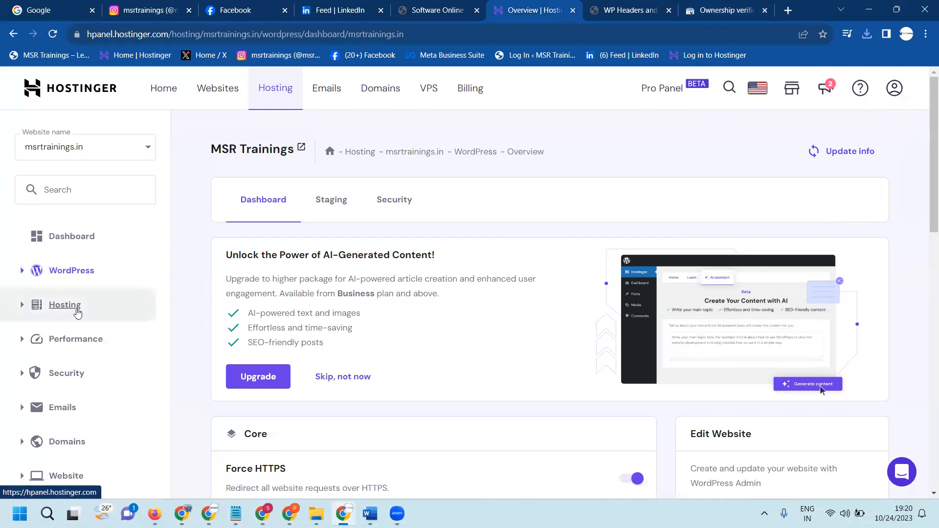
left_click(64, 305)
left_click(76, 244)
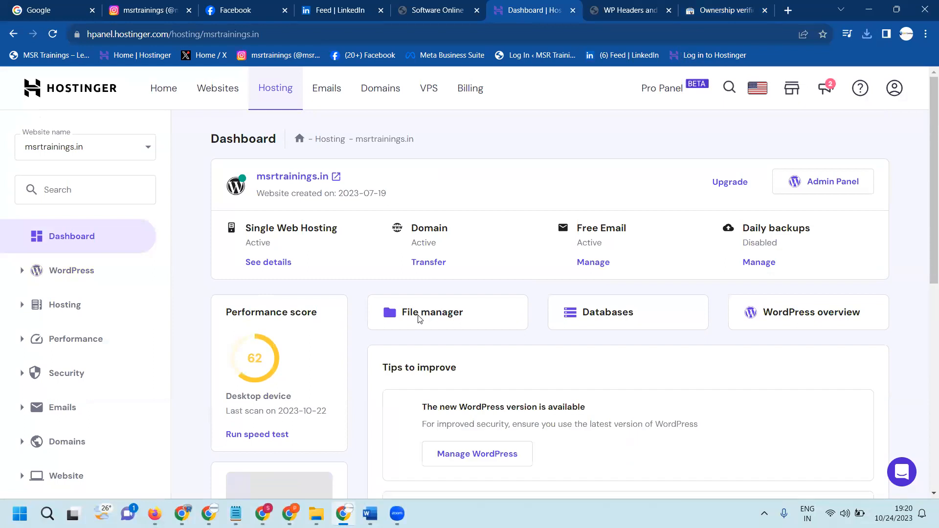
left_click(419, 319)
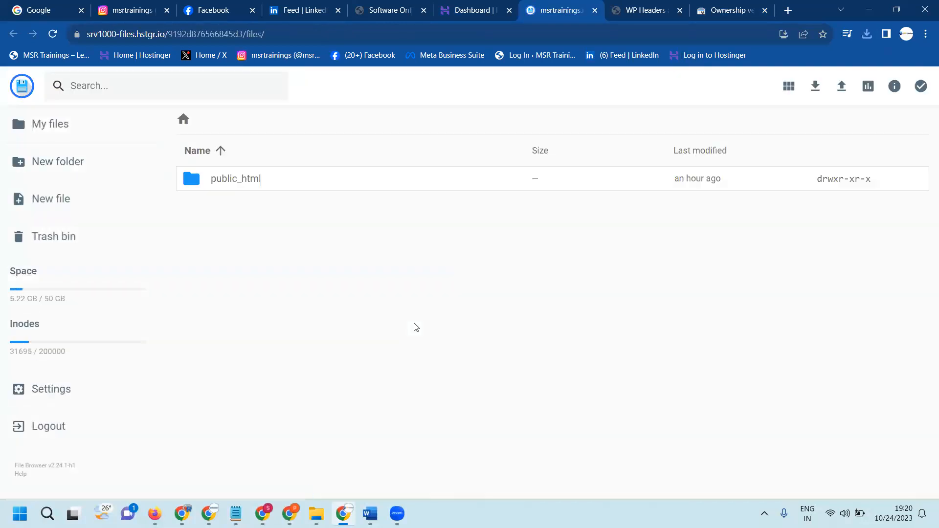
- Upload the downloaded Google HTML verification file from Downloads into the public_html folder
double_click(273, 179)
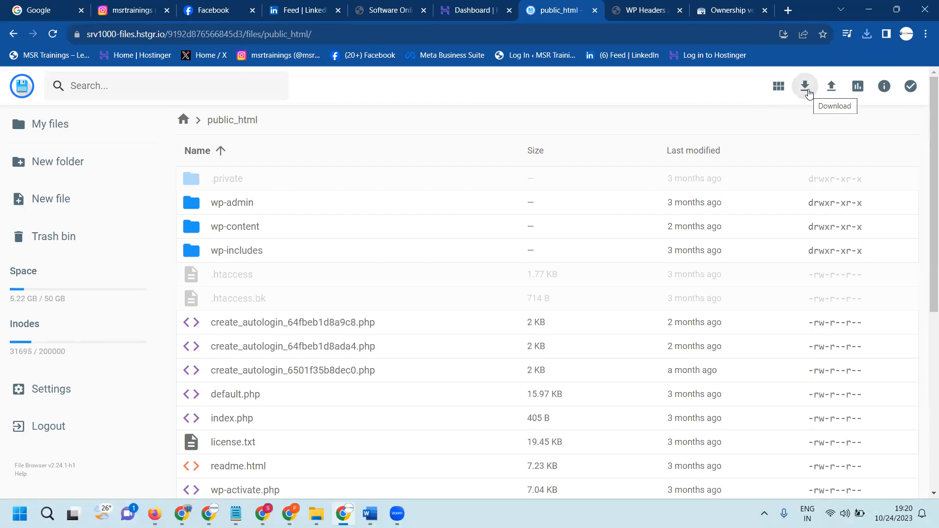
left_click(832, 88)
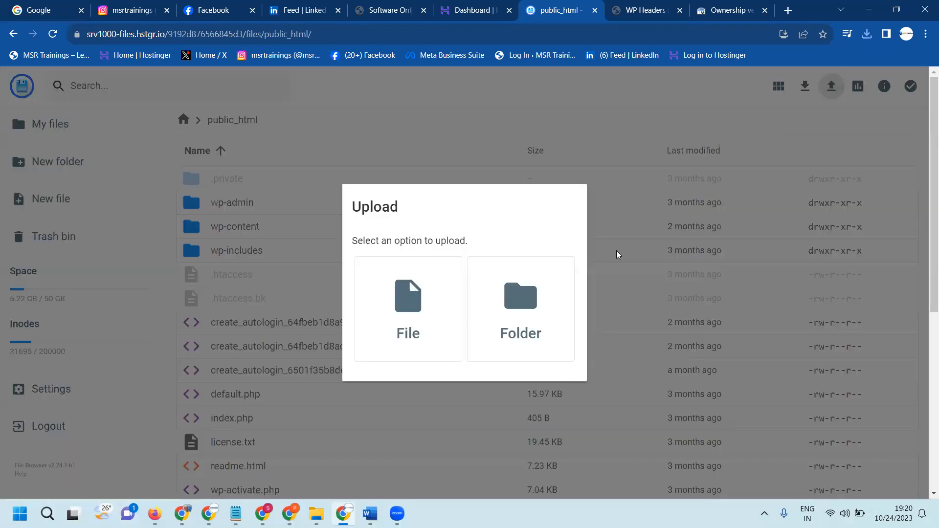
left_click(412, 295)
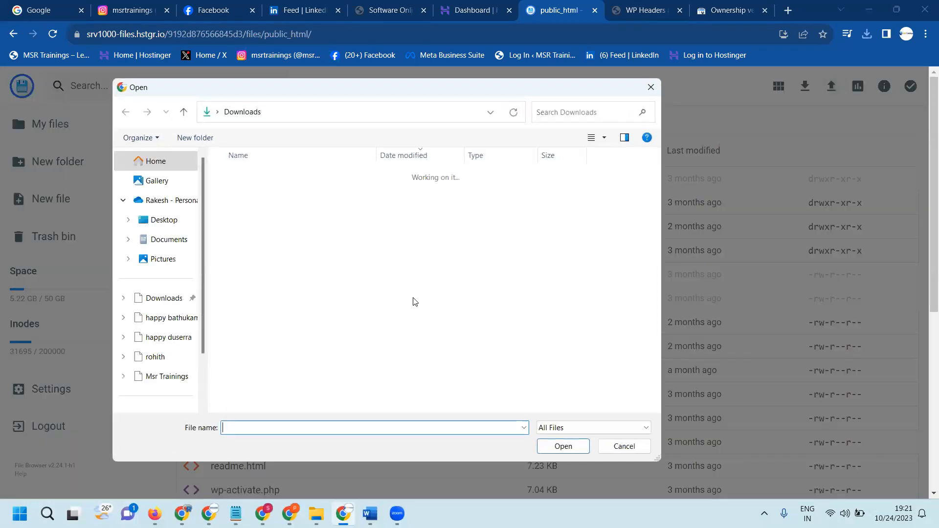
double_click(243, 195)
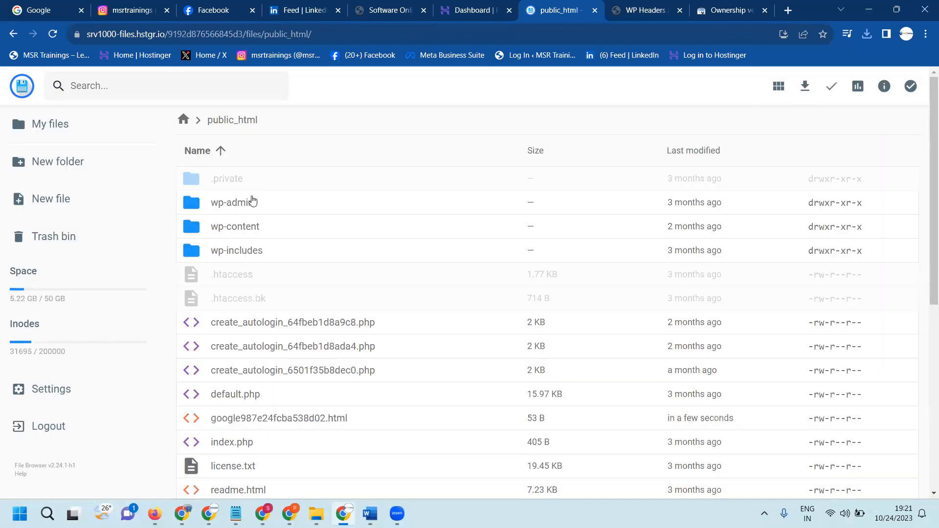
- Return to the Search Console ownership verification page and verify the site with the HTML file method
left_click(706, 17)
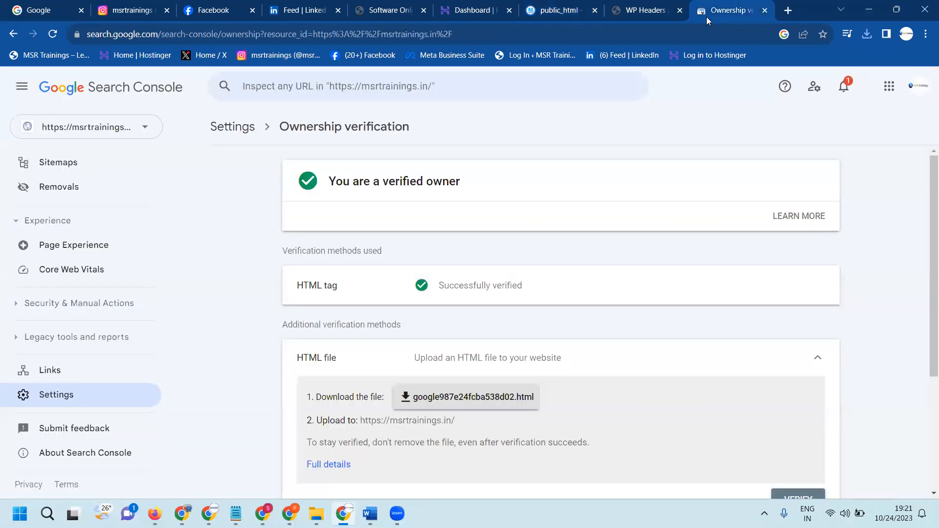
scroll(761, 350, "down", 4)
left_click(800, 332)
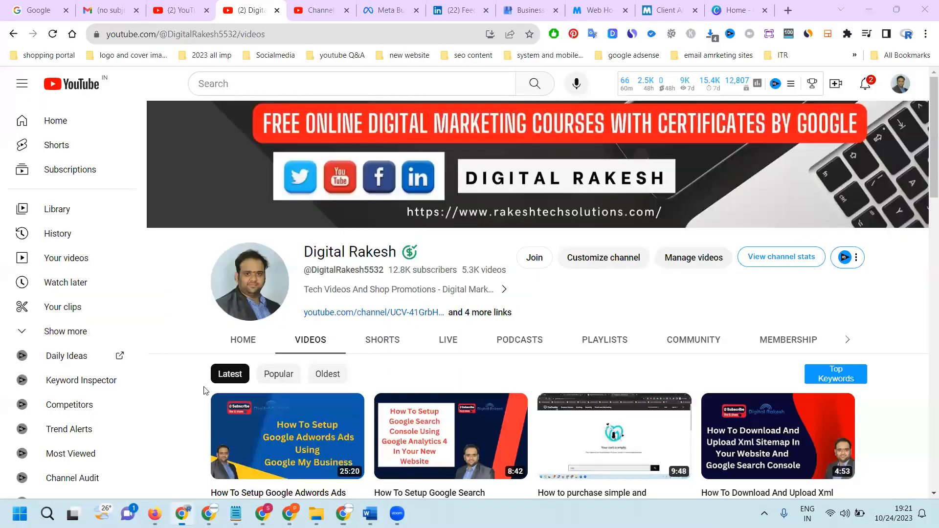
scroll(250, 288, "down", 5)
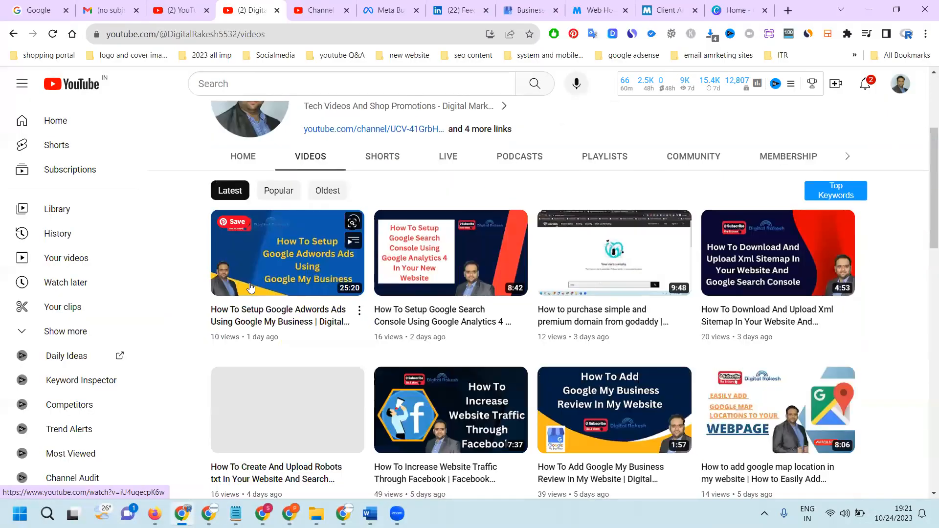
scroll(249, 288, "down", 1)
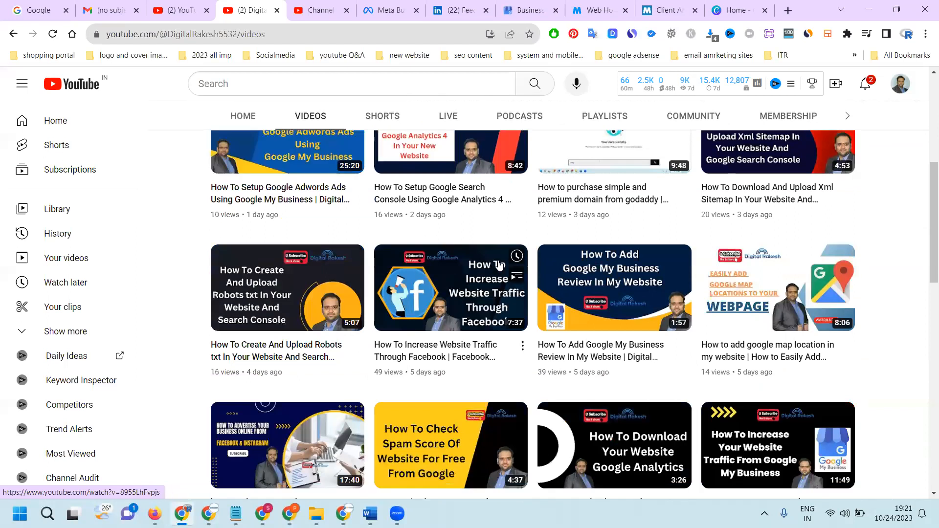